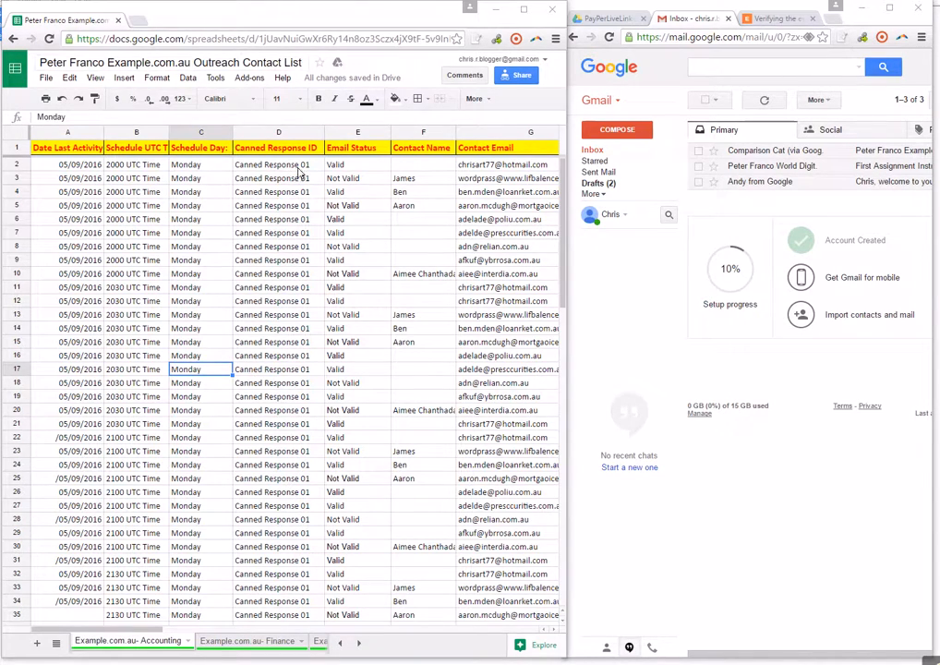
Step: Check the email statuses of the first contacts and colour the text of the Not Valid row 3 red
click(355, 167)
click(360, 181)
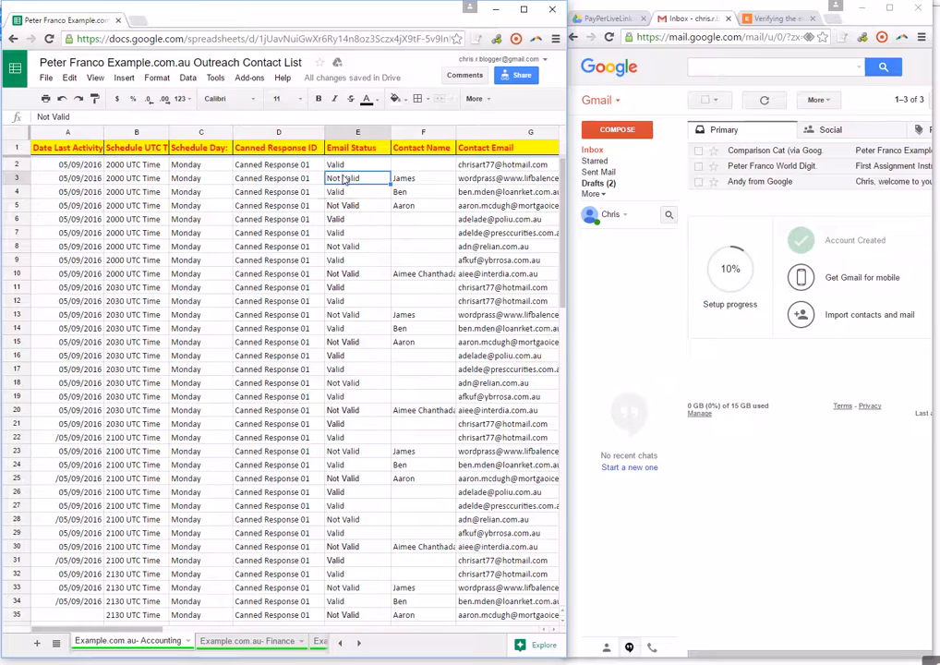
click(349, 169)
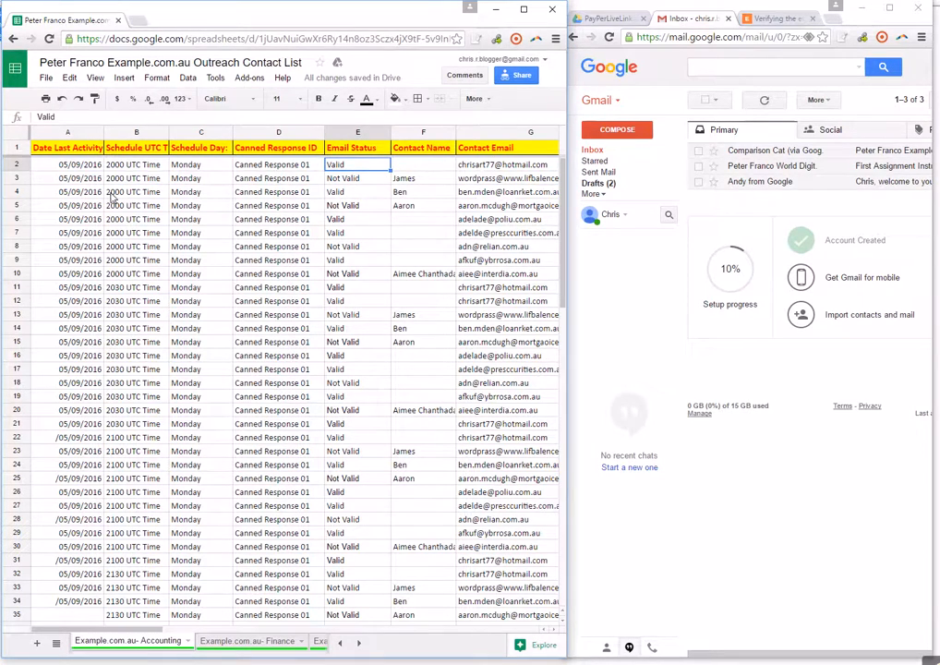
click(16, 177)
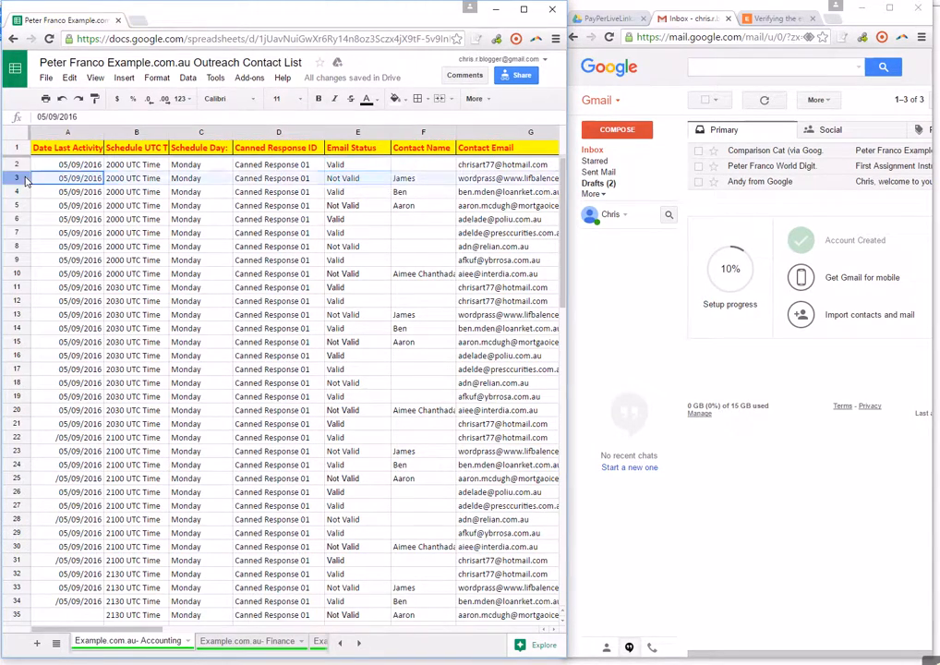
click(367, 100)
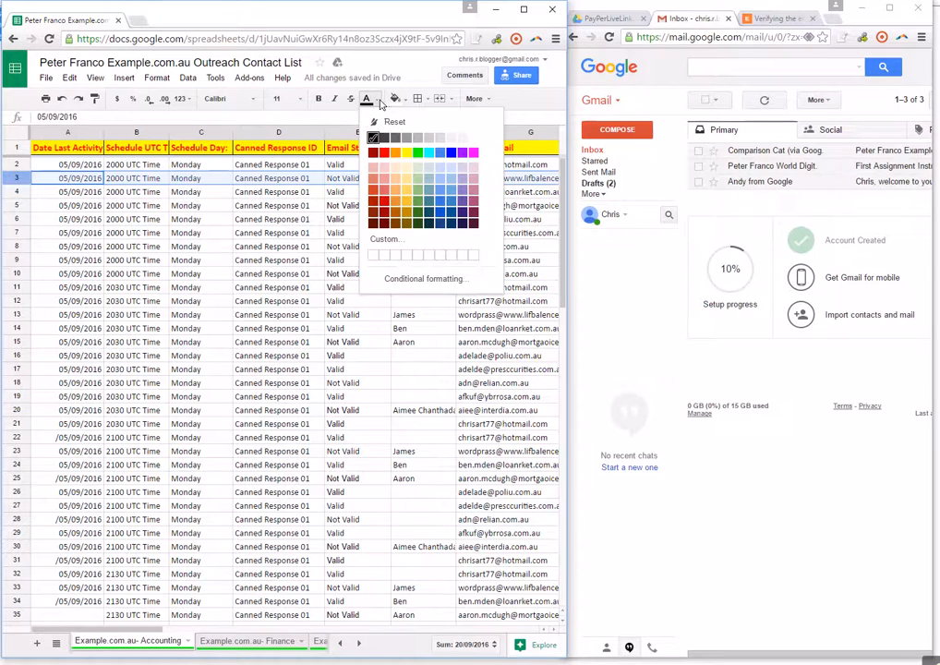
click(375, 153)
Step: Colour the text of the Not Valid contact in row 5 red
click(355, 205)
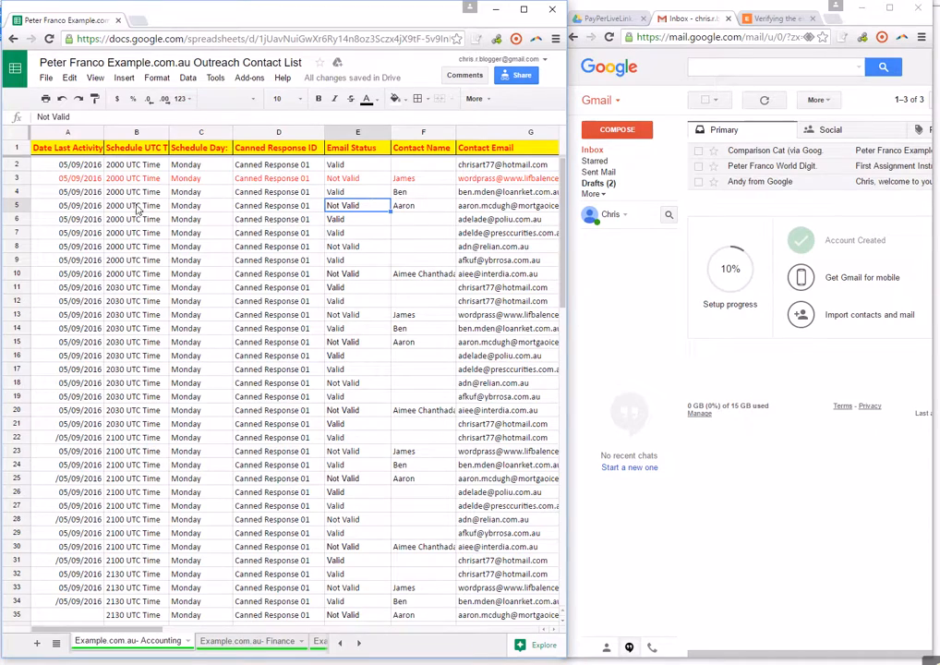
click(26, 206)
click(368, 100)
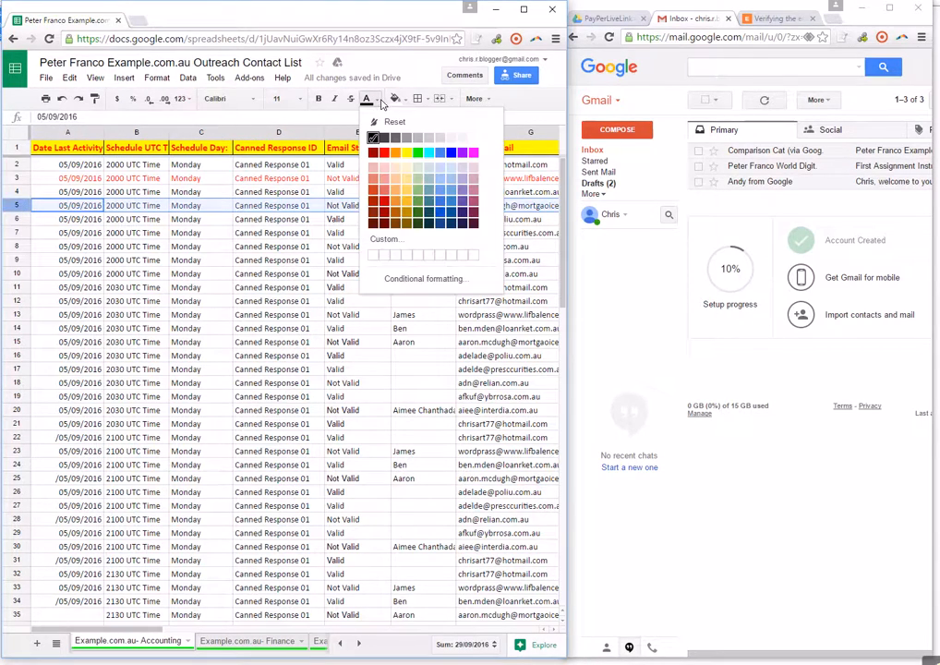
click(386, 152)
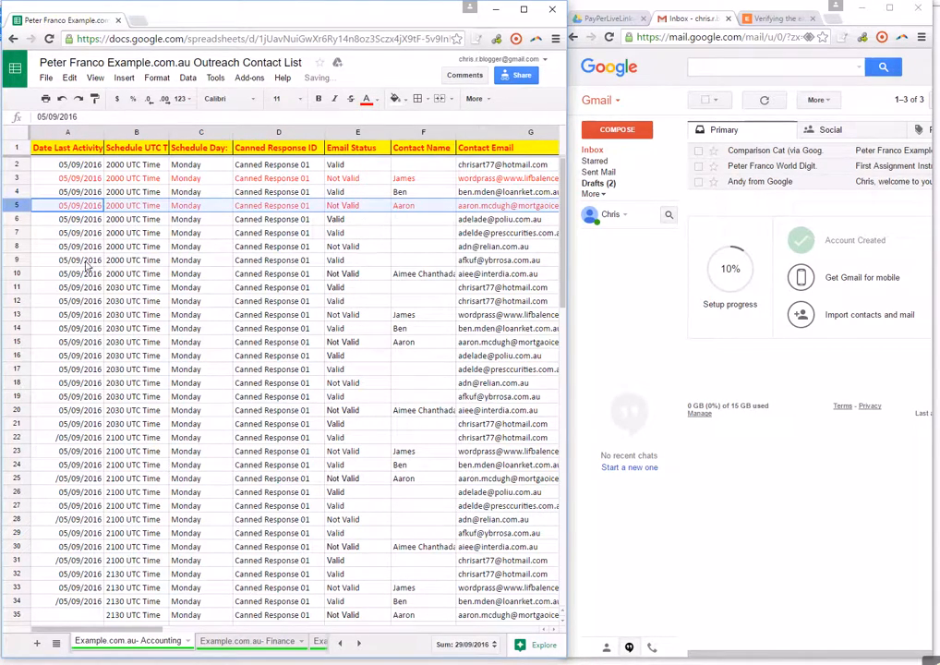
Step: Colour the text of the Not Valid contact in row 8 red
click(19, 246)
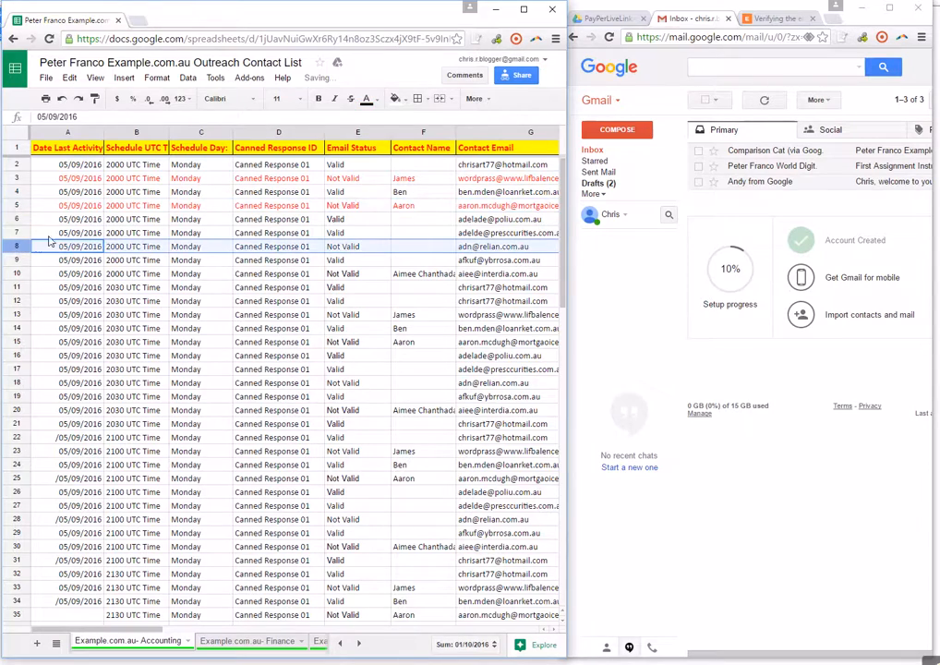
click(367, 100)
click(386, 152)
click(381, 260)
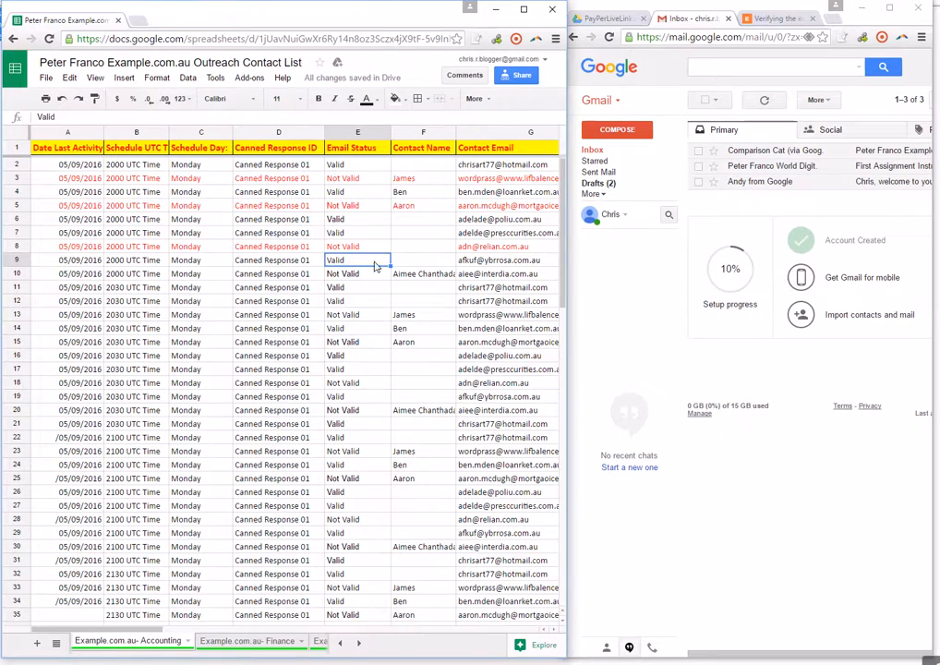
Step: Compose a new Gmail message for the valid contact in row 2 and insert canned response 01
click(350, 165)
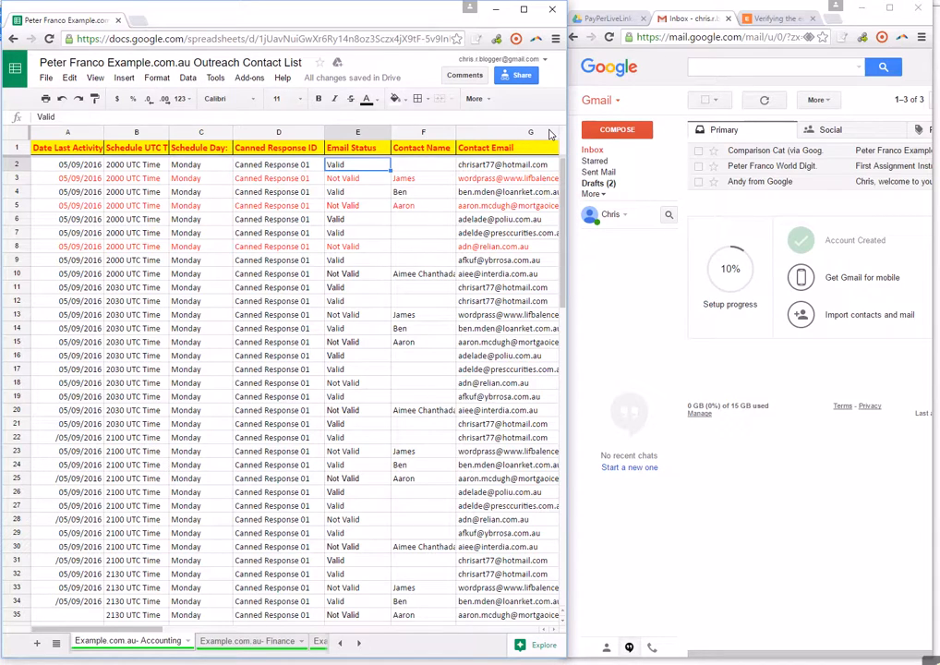
click(621, 130)
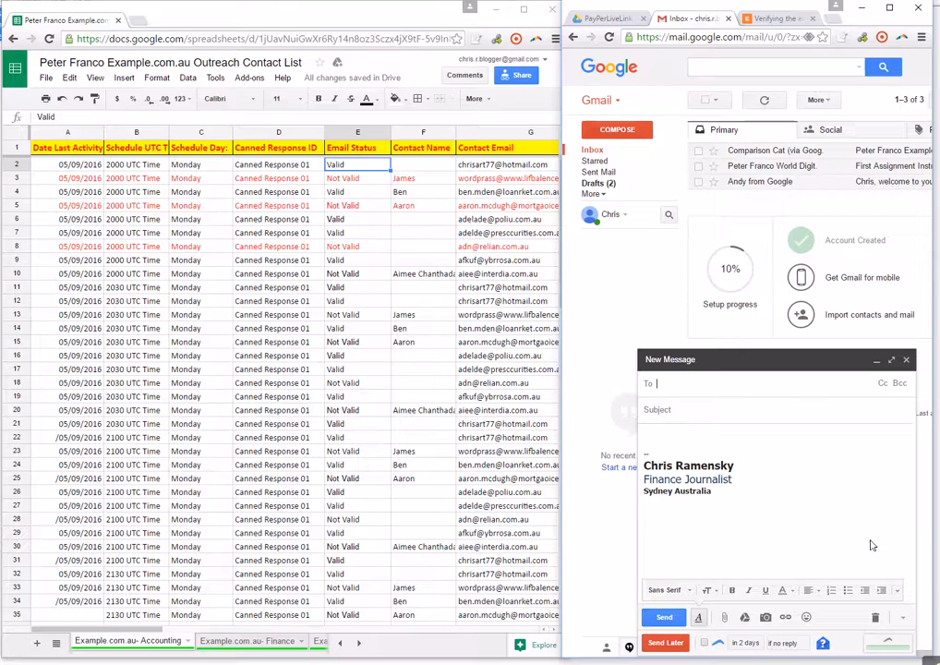
click(901, 616)
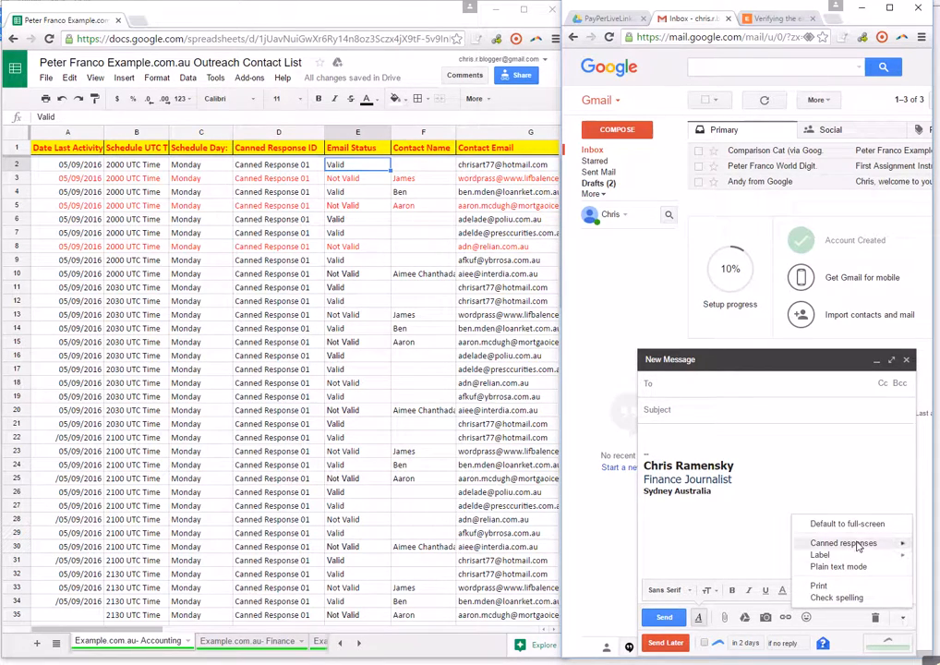
mouse_move(858, 546)
click(723, 560)
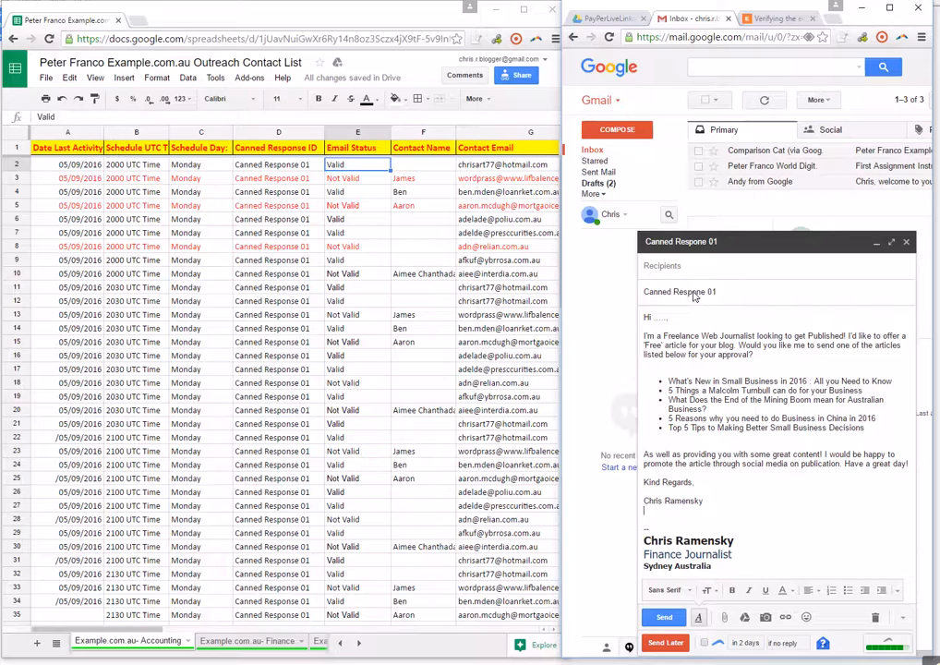
Step: Replace the email's subject with "Free Blog Articles for 'domain'", copied from the Subject Lines column of the Email Instructions sheet
key(ctrl+a)
click(338, 643)
click(338, 643)
click(147, 640)
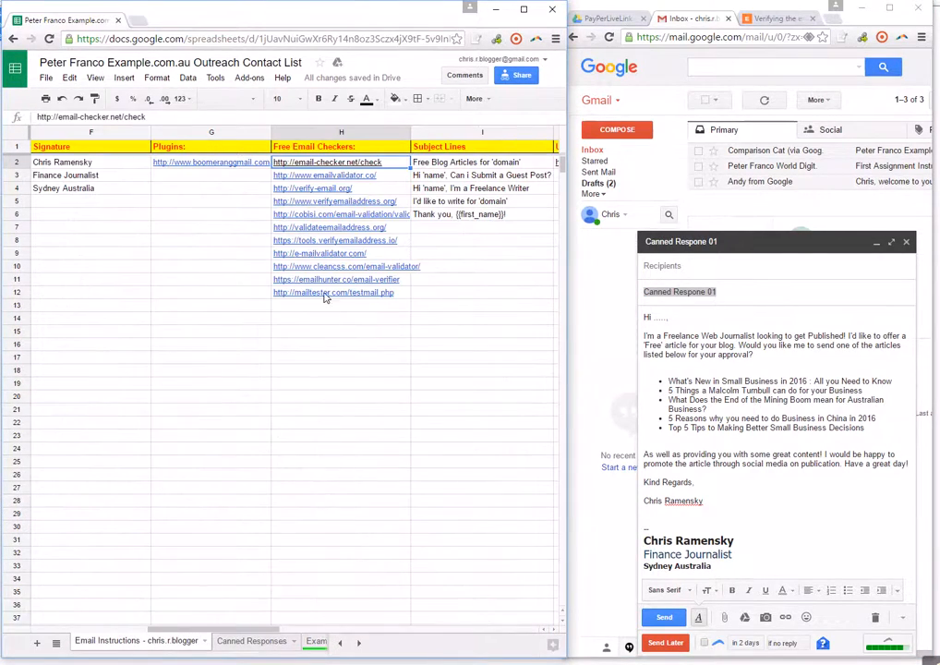
click(466, 163)
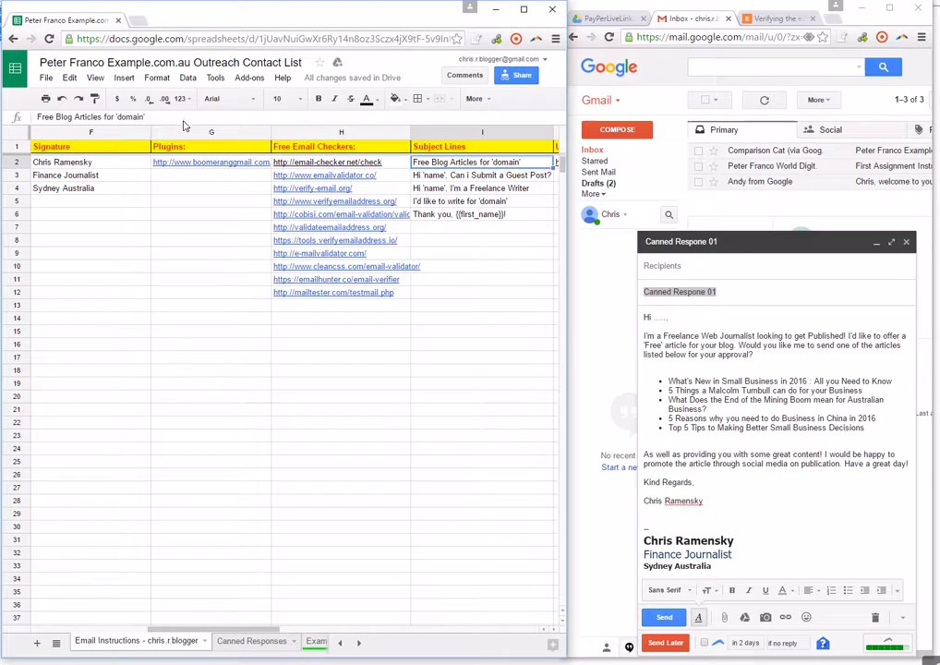
drag(145, 117, 18, 96)
key(ctrl+c)
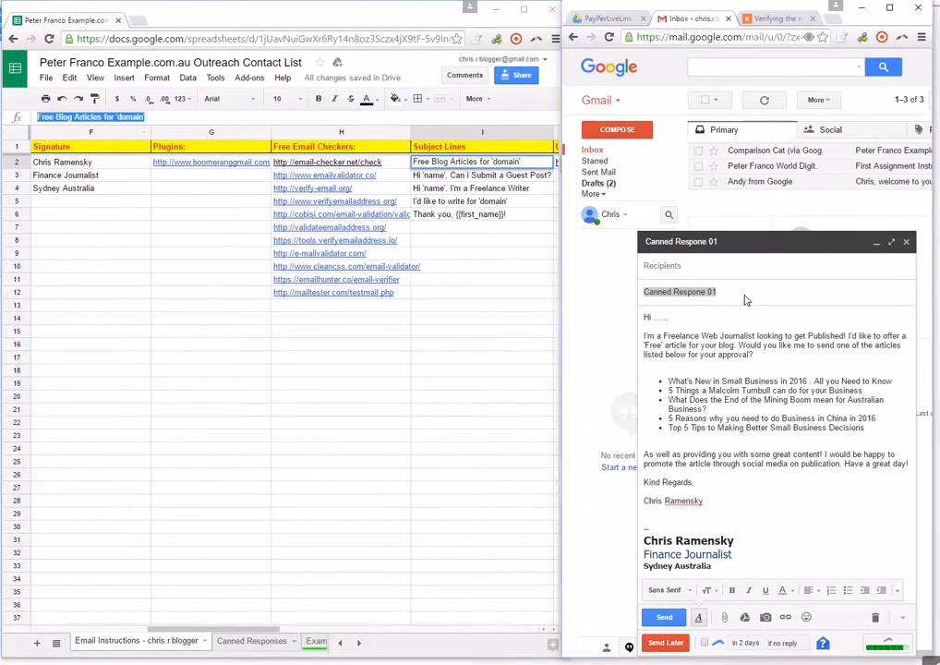
drag(717, 292, 638, 291)
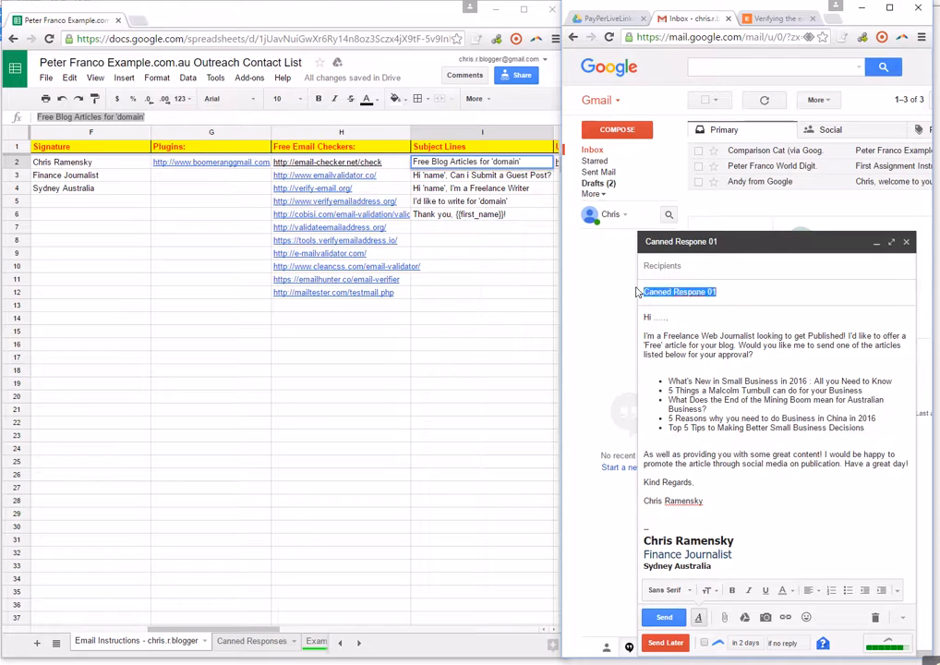
key(ctrl+v)
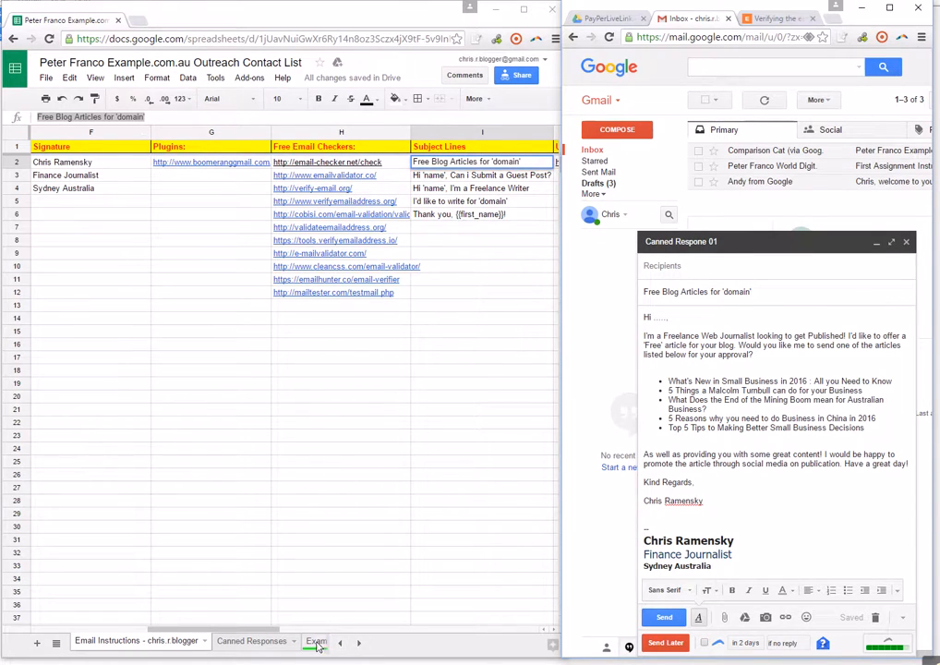
Step: Copy the contact email from row 2 of the Example.com.au- Accounting sheet into the message's recipient field
click(359, 643)
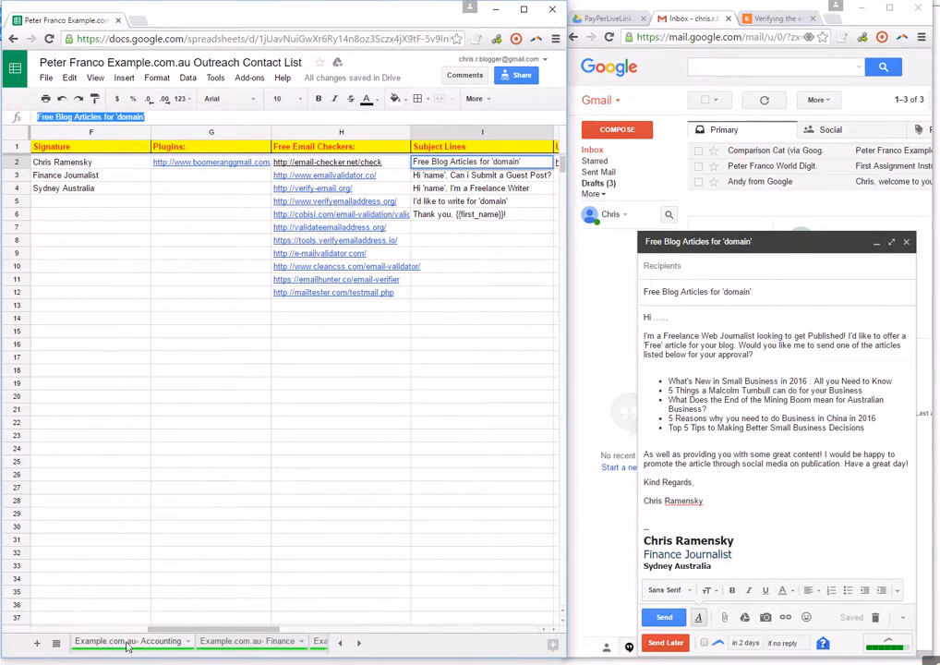
click(127, 643)
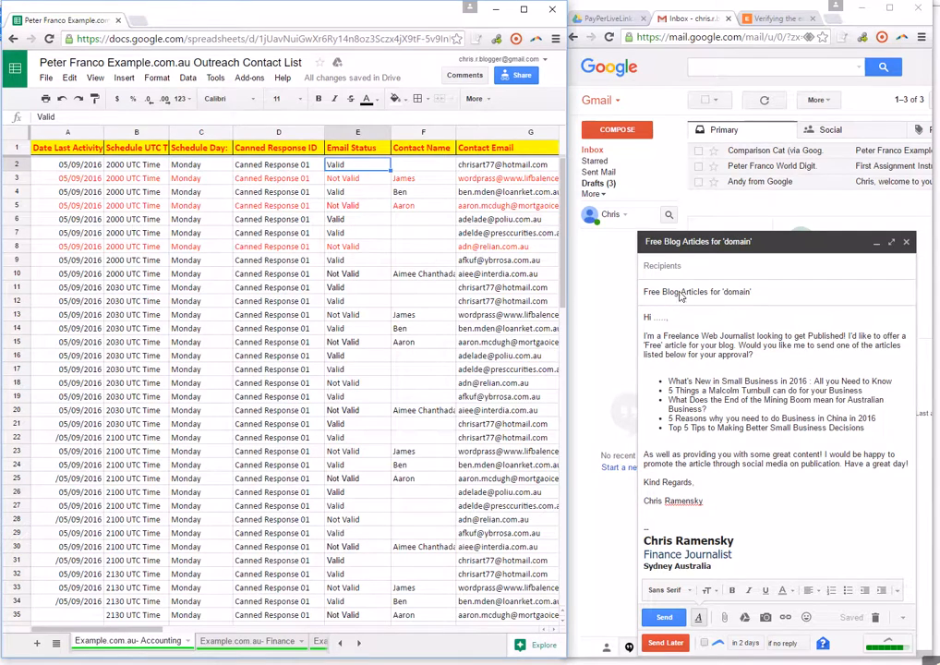
click(501, 167)
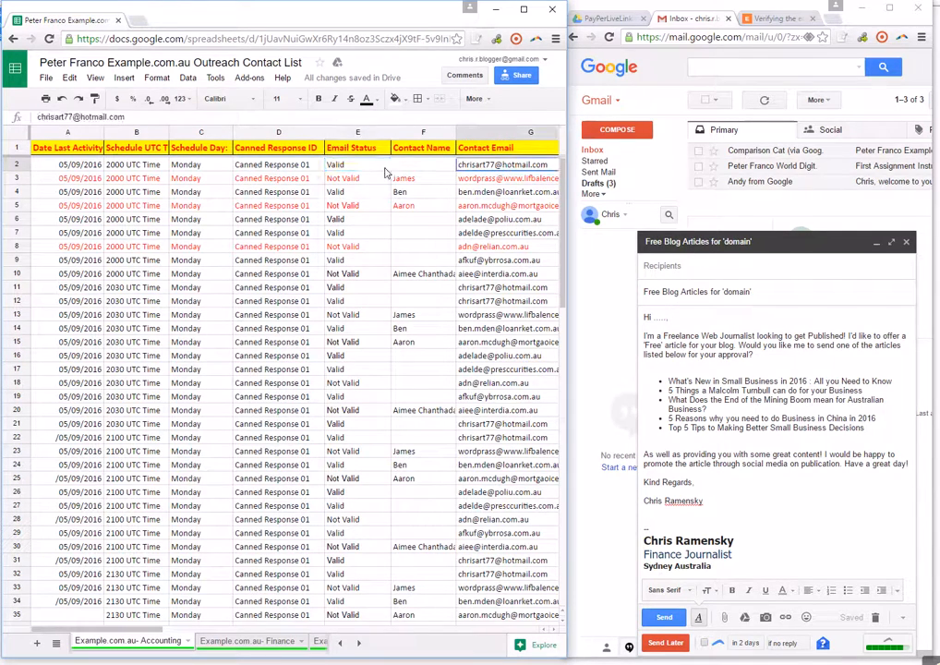
drag(134, 120, 57, 121)
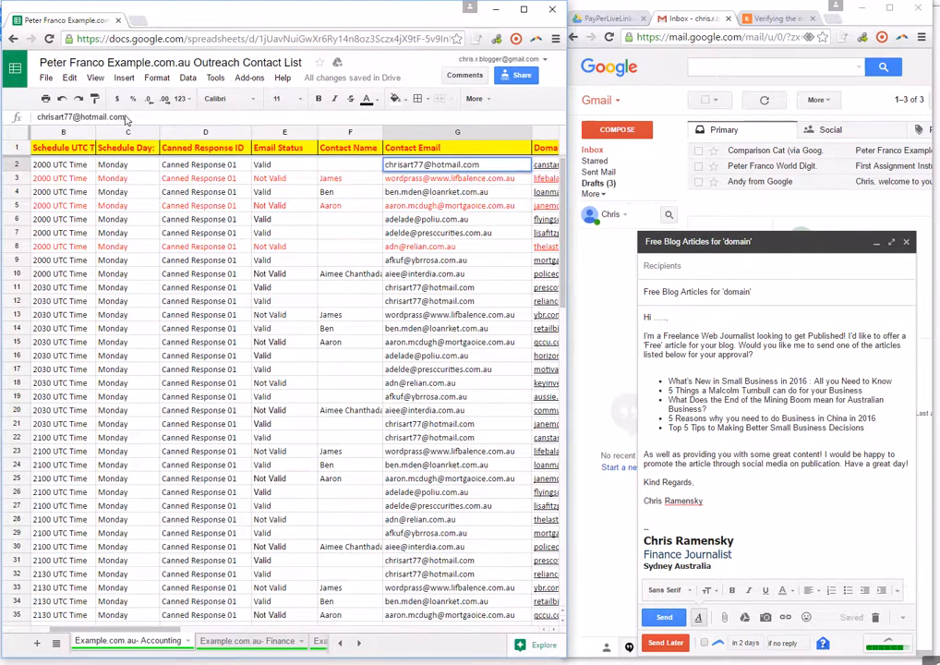
drag(126, 117, 11, 119)
key(ctrl+c)
click(674, 266)
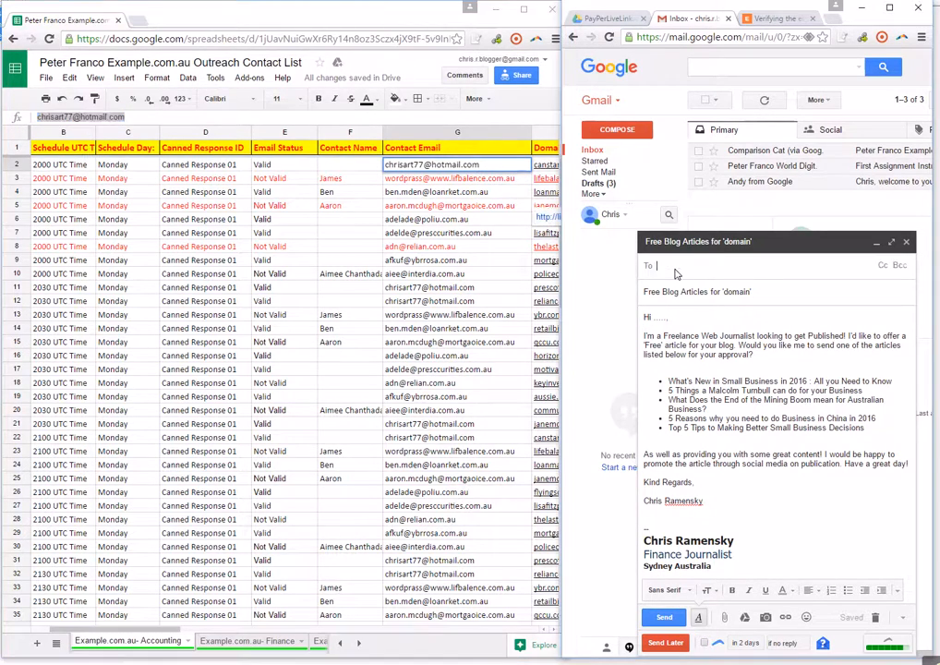
key(ctrl+v)
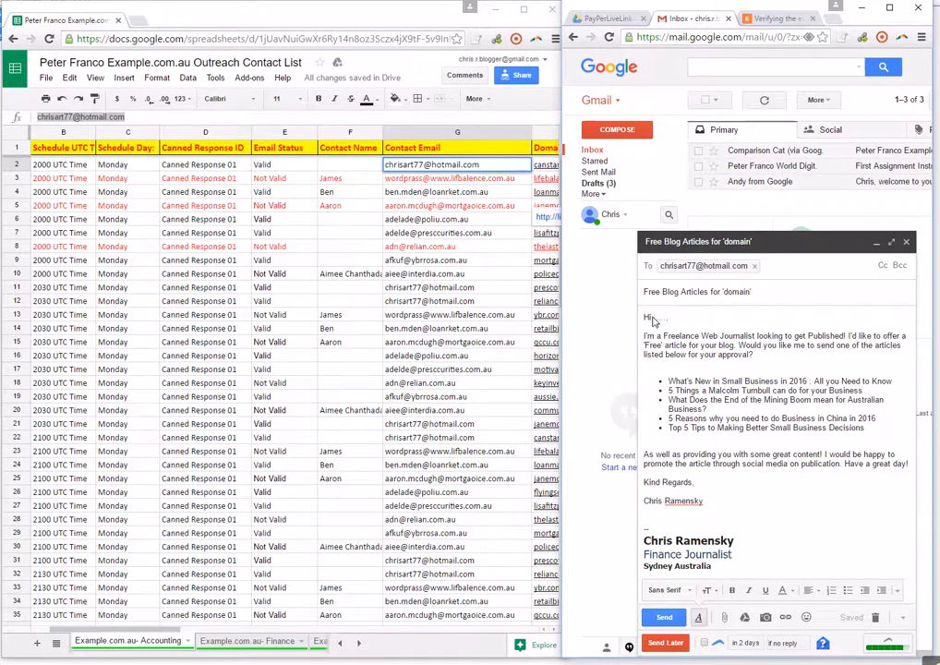
Step: Replace the dotted placeholder in the email's greeting with the contact's first name, taken from the recipient address
drag(651, 317, 662, 321)
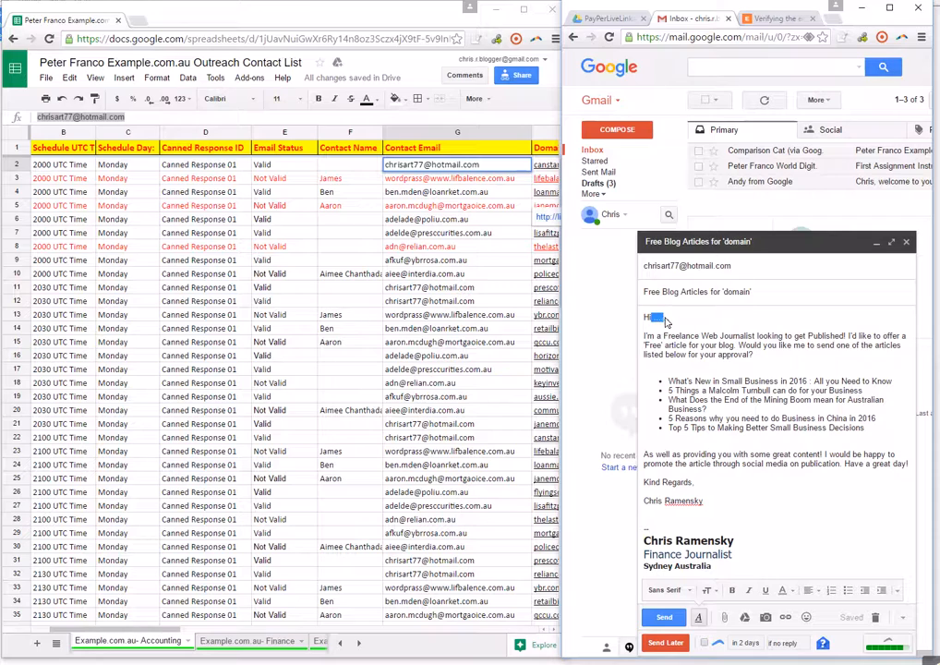
key(BackSpace)
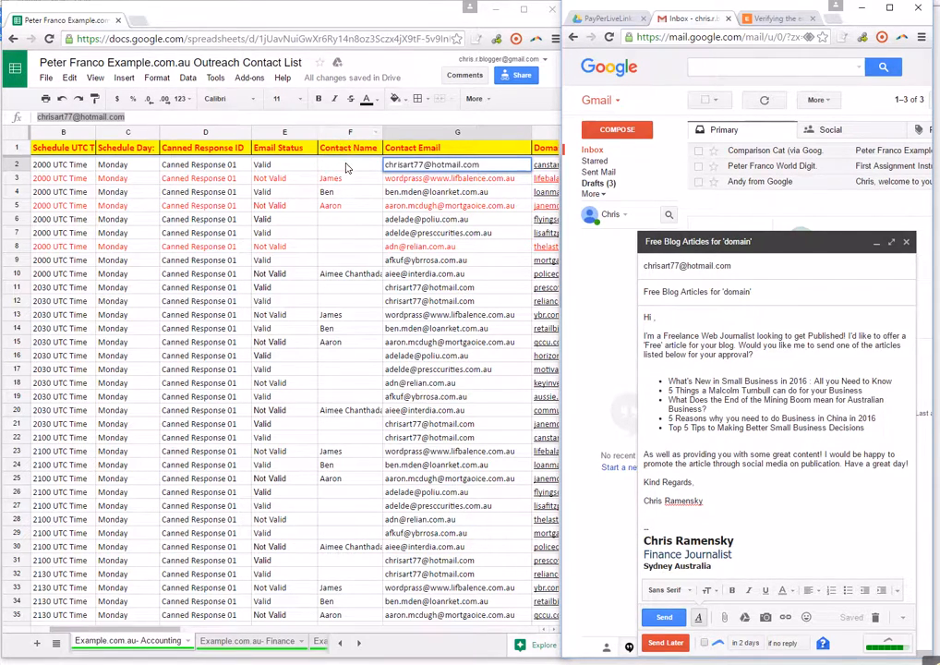
click(349, 132)
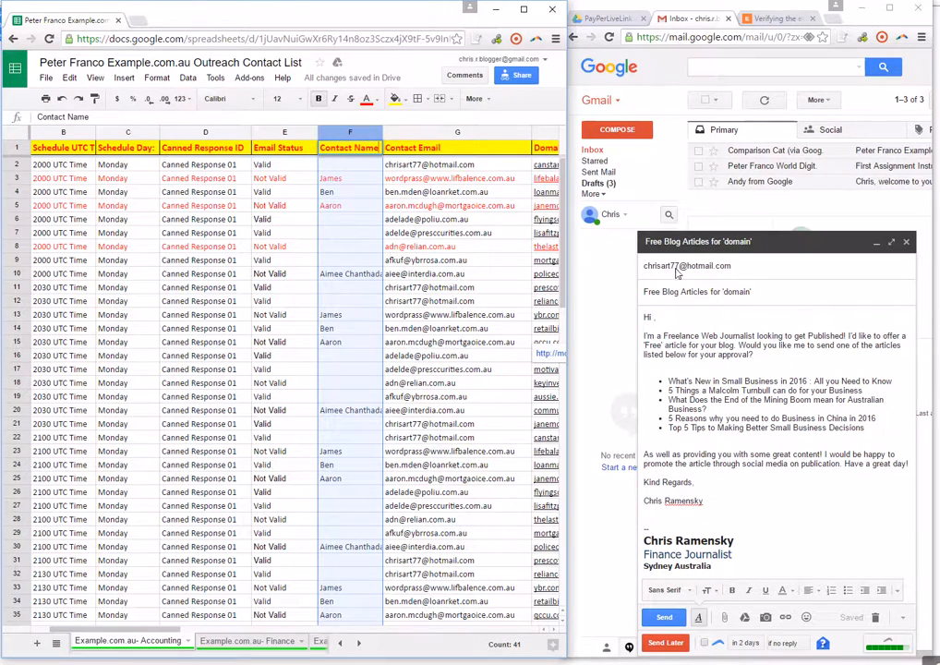
mouse_move(686, 273)
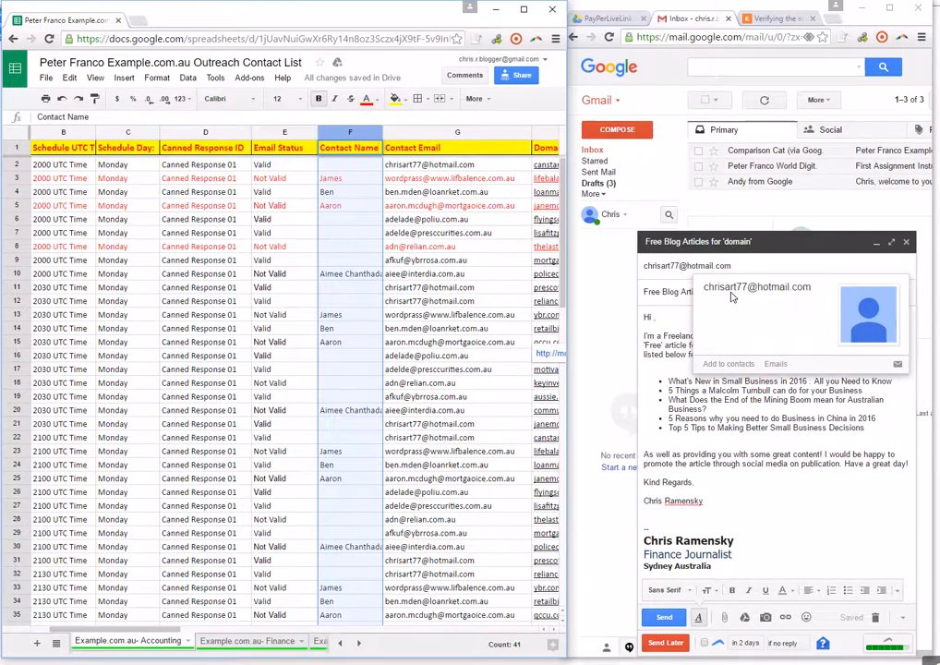
drag(725, 293, 707, 290)
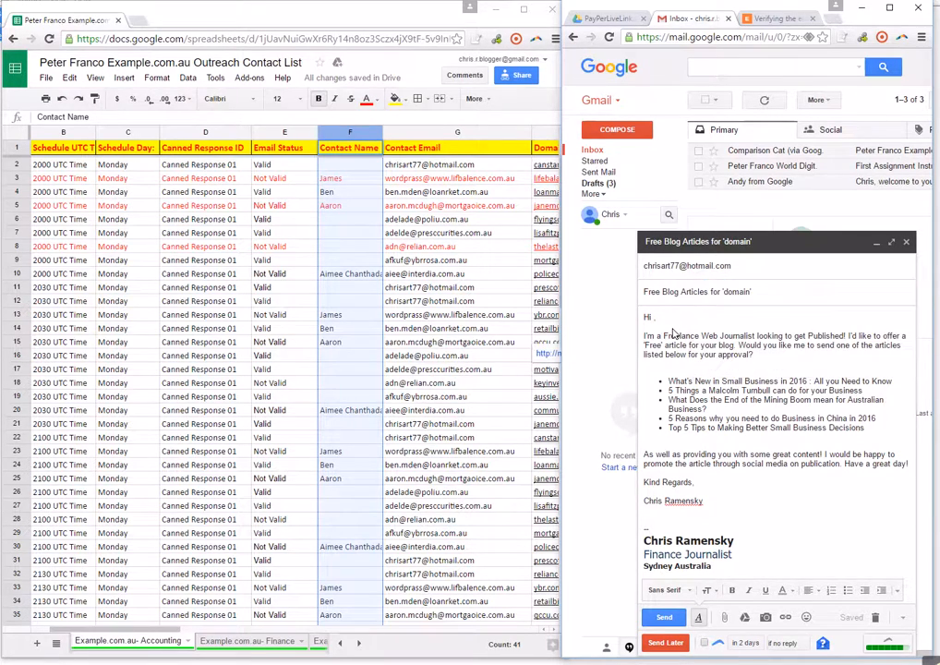
click(655, 267)
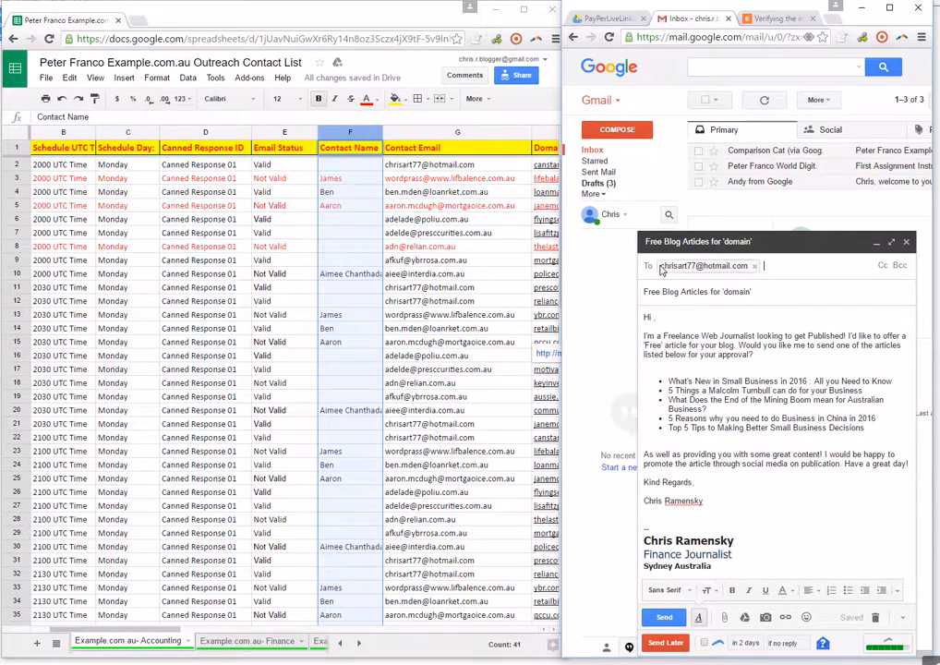
click(653, 318)
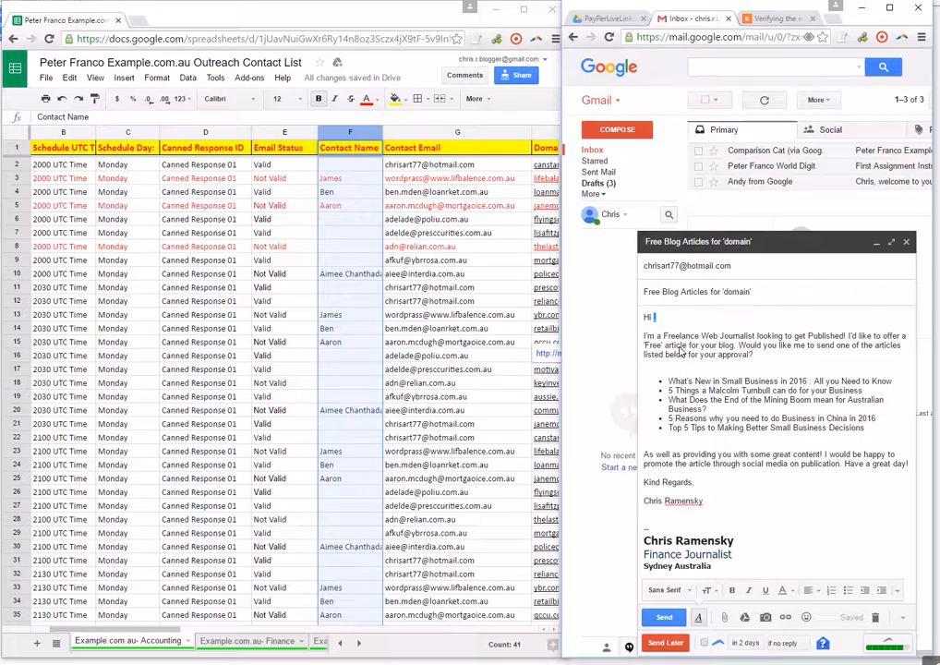
text(Chris,)
Step: Replace 'domain' in the email's subject with canstar.com.au, copied from the Domain column in row 2 of the Accounting sheet
drag(729, 296, 746, 298)
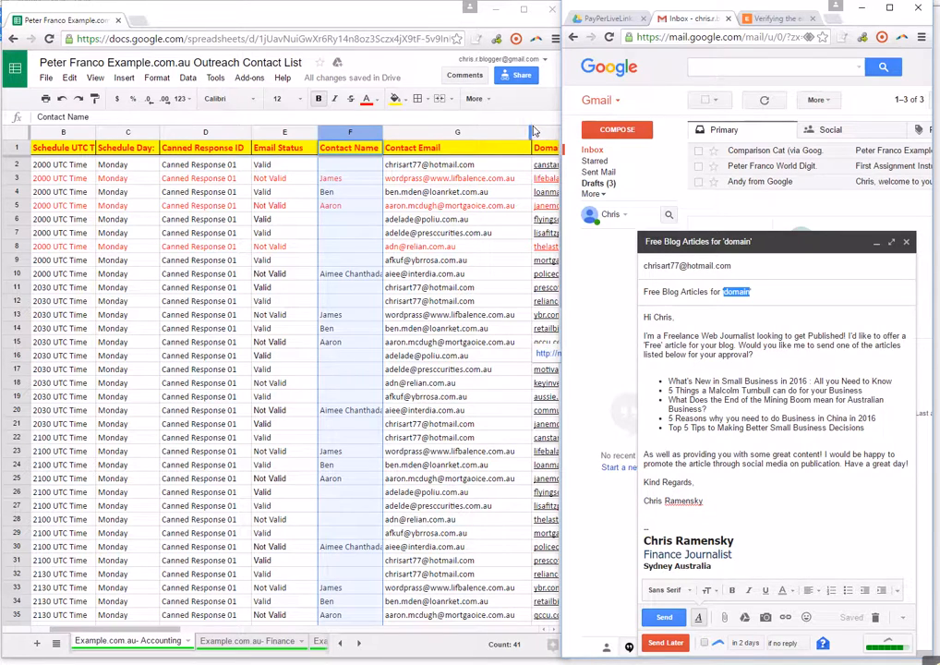
drag(531, 136, 461, 136)
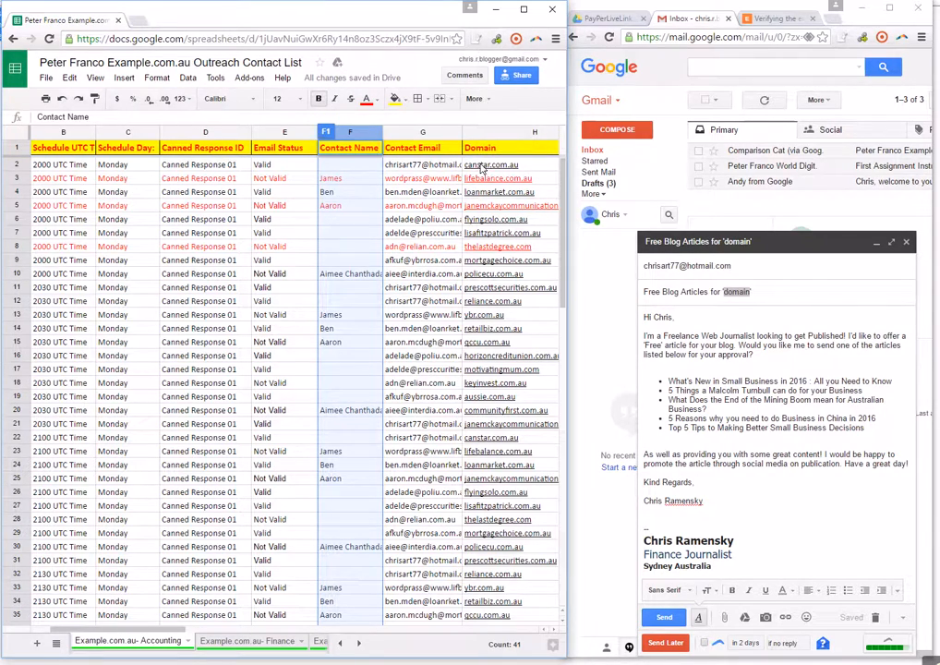
click(521, 166)
drag(92, 117, 37, 119)
key(ctrl+c)
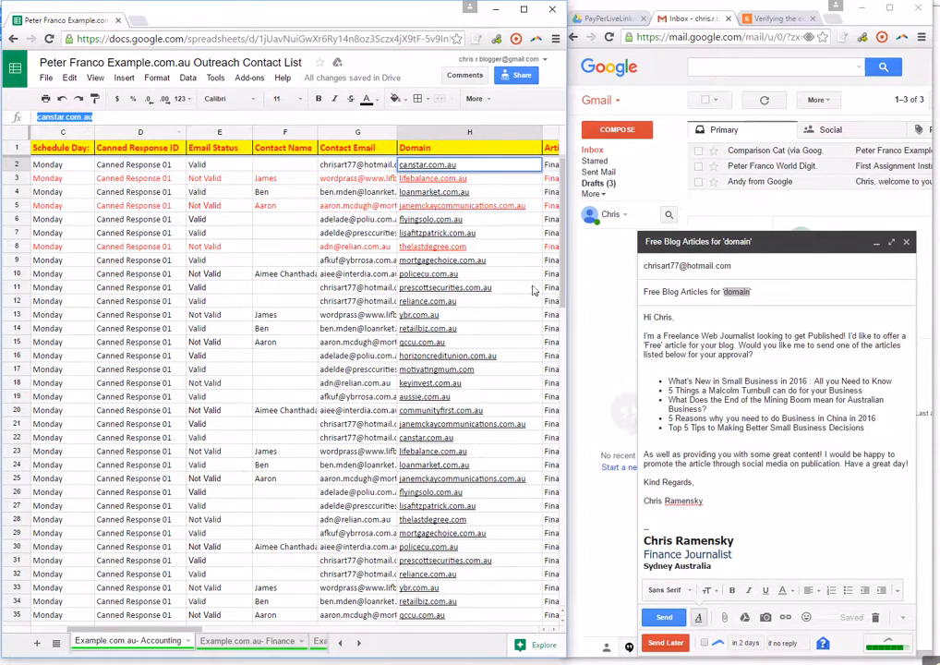
click(770, 298)
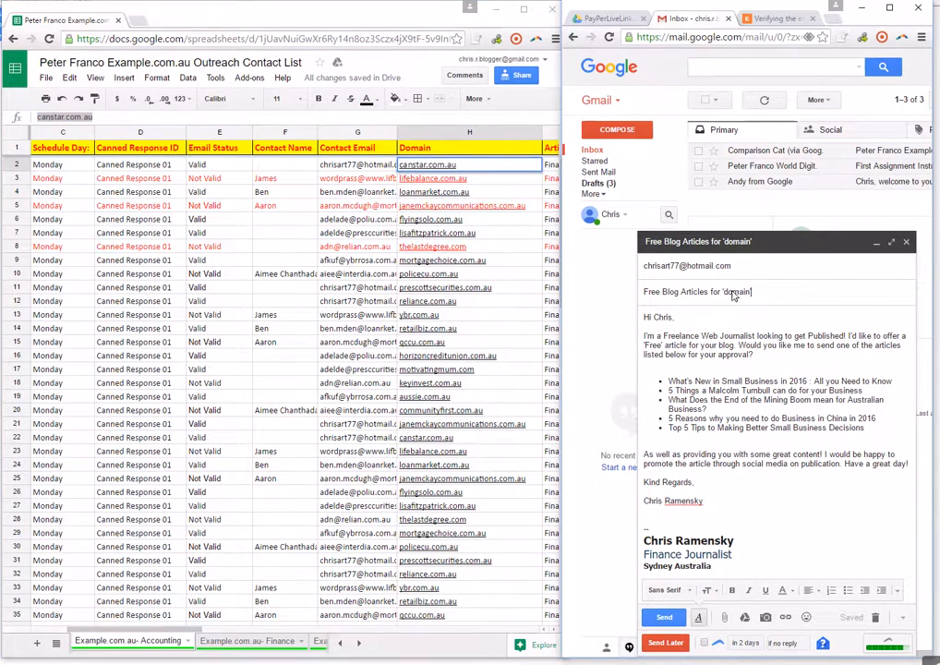
drag(753, 294, 727, 293)
key(ctrl+v)
Step: Review the email's greeting and subject against the Contact Name column and the Subject Lines column of the Email Instructions sheet
double_click(660, 318)
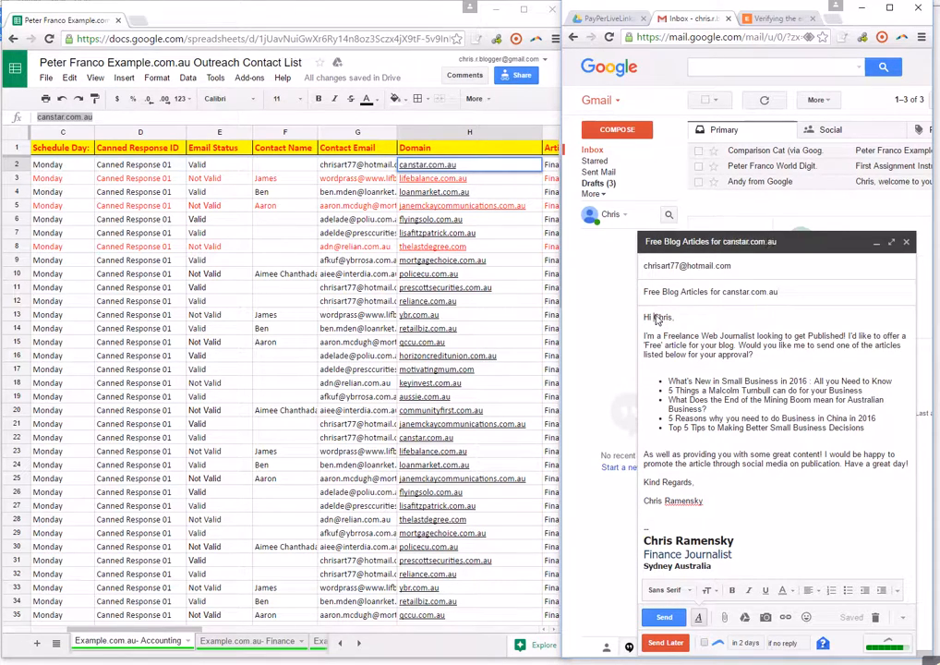
text(...)
click(284, 132)
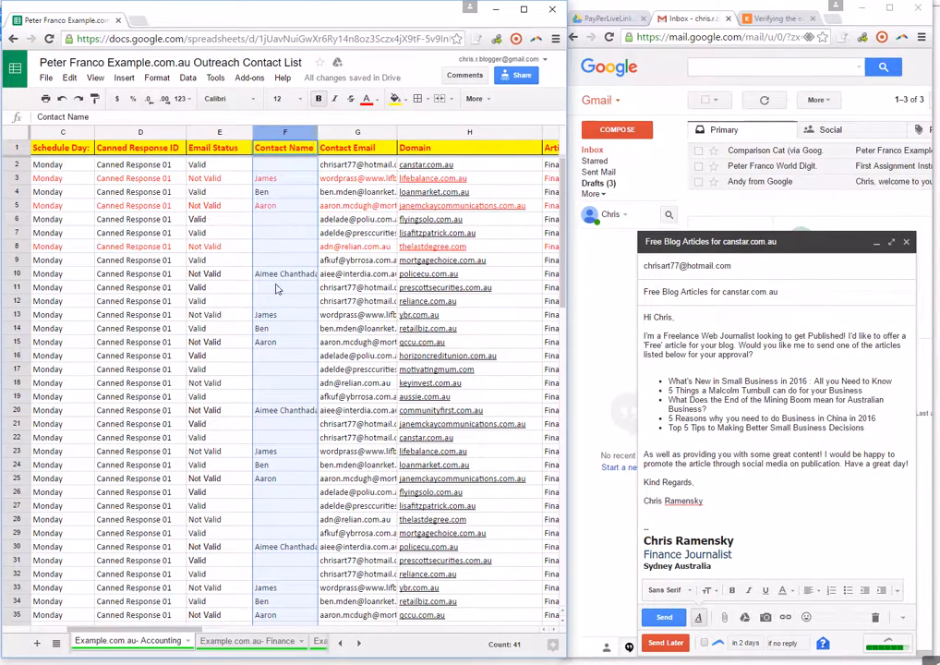
click(752, 294)
drag(789, 298, 643, 292)
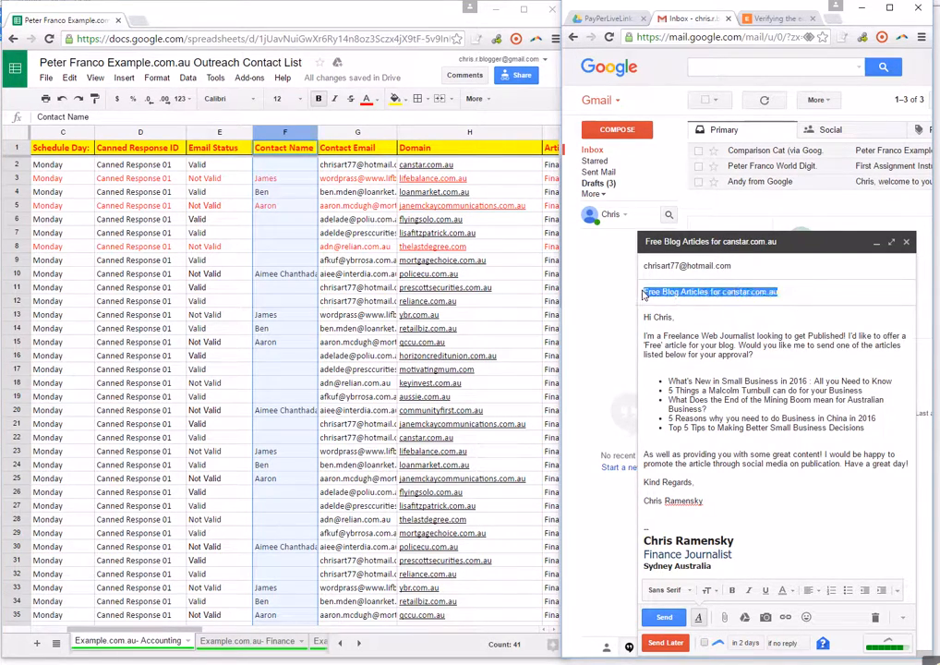
click(340, 644)
click(139, 643)
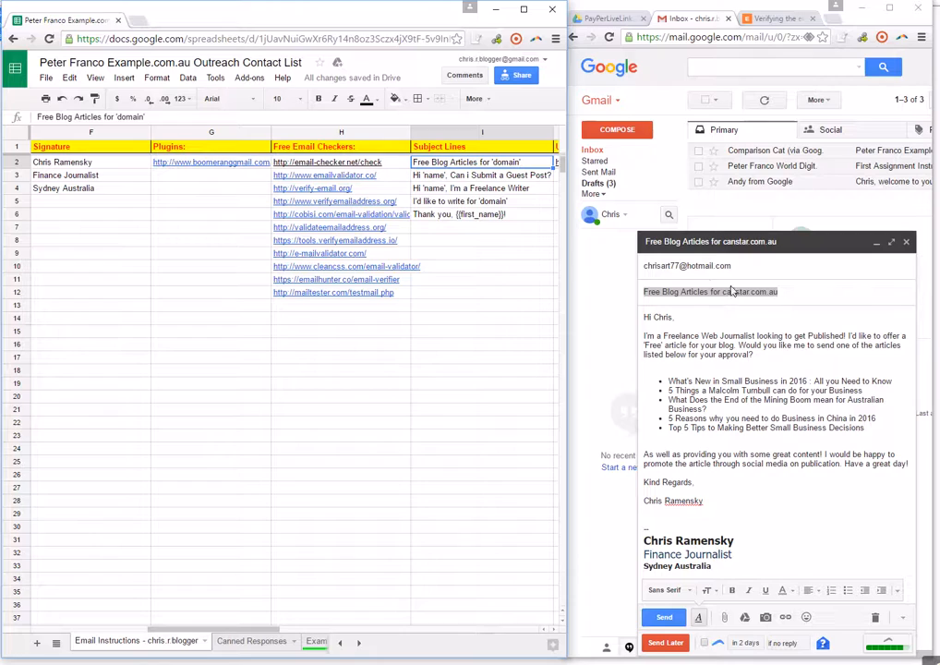
click(315, 641)
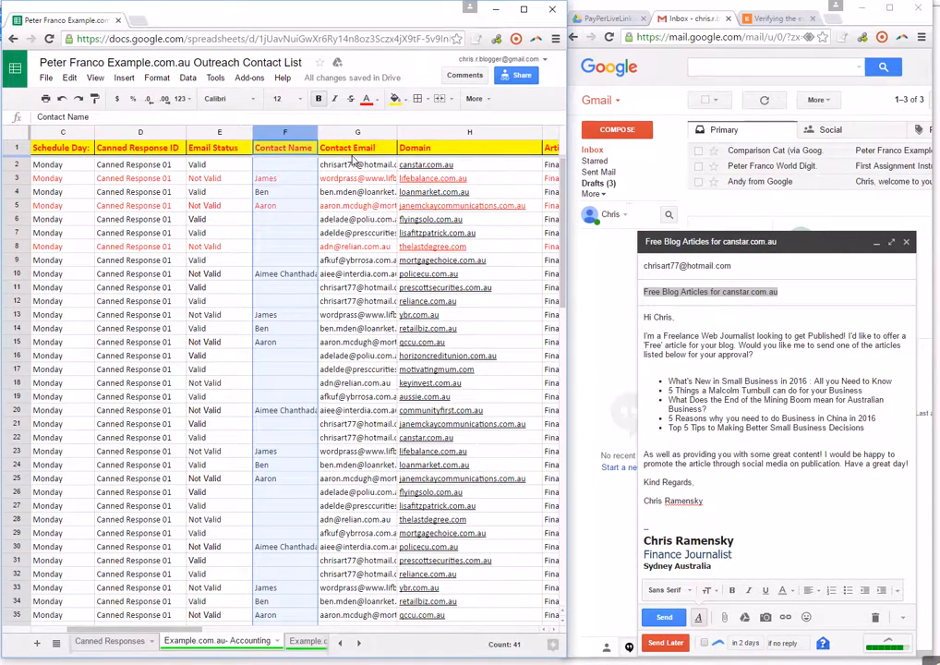
Step: Widen the Schedule UTC Time column of the Example.com.au- Accounting sheet so its full header fits
click(426, 150)
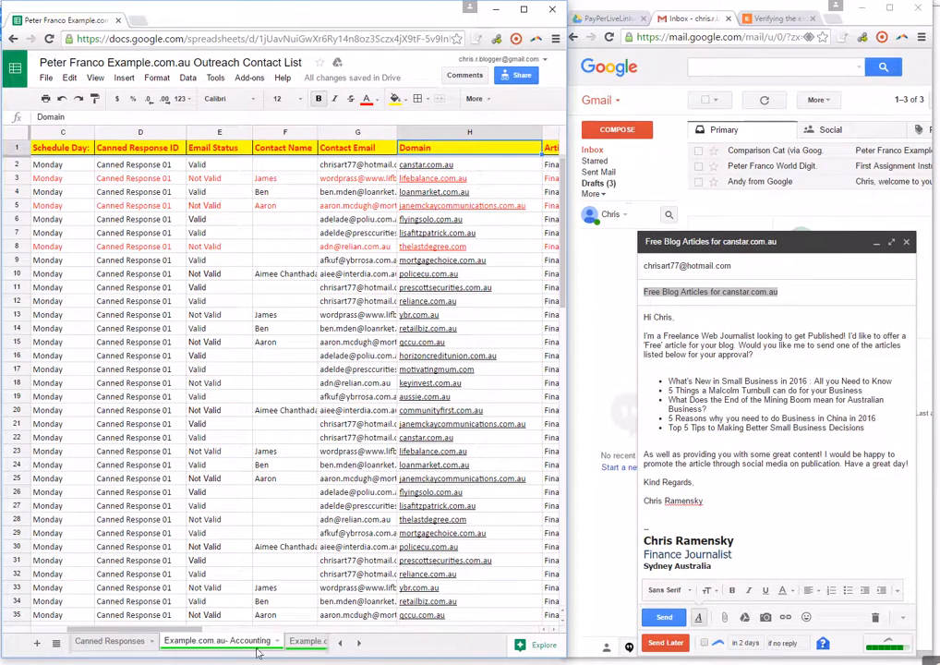
drag(192, 633, 134, 630)
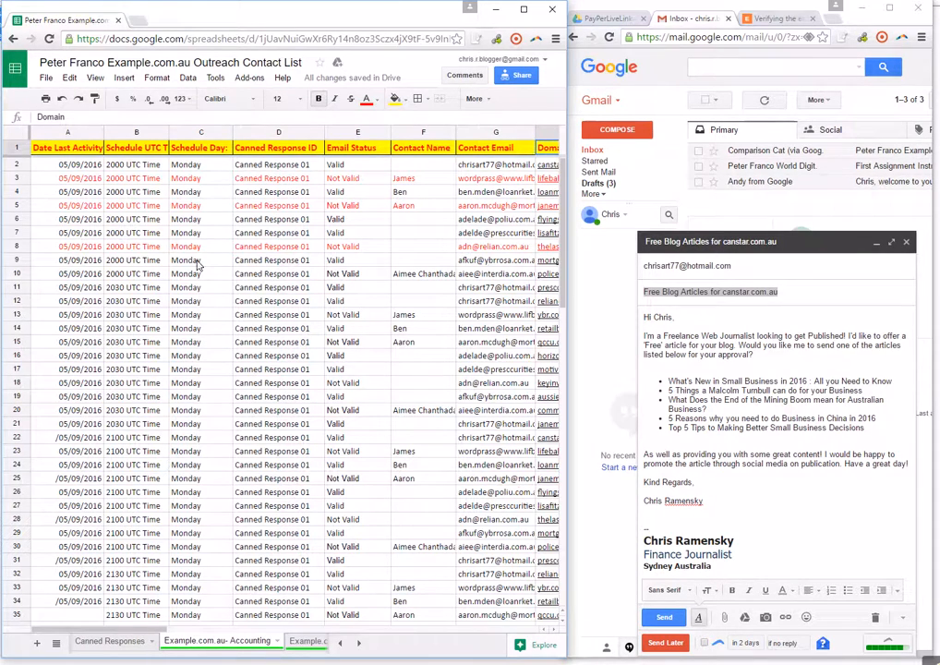
drag(168, 133, 198, 132)
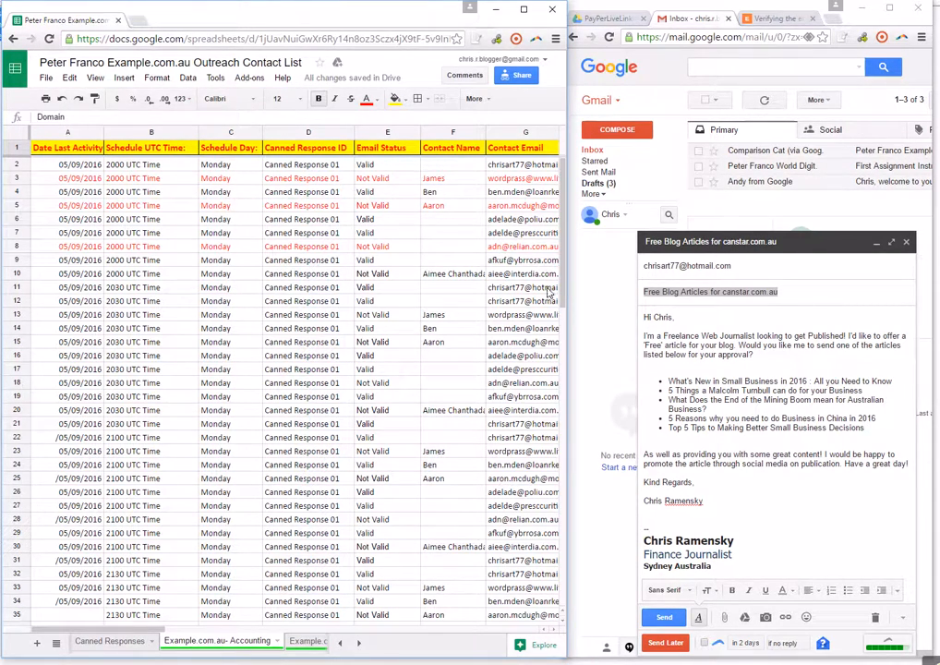
Step: Try to schedule the email with Send Later for Monday 9/12/2016 at 8:00 PM, entered as 9/12/2016 20, and refresh Gmail
click(666, 642)
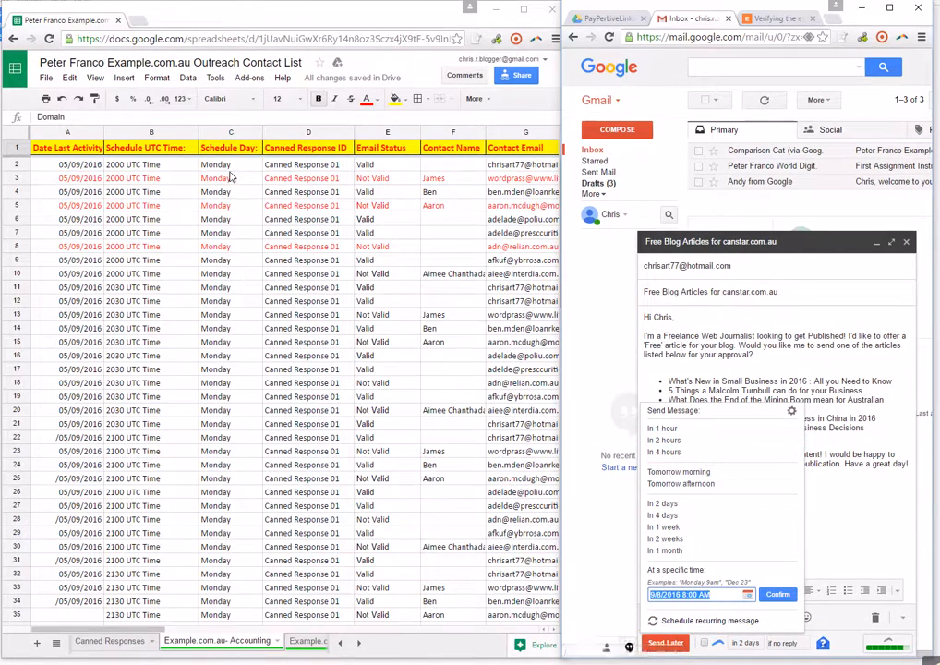
click(747, 594)
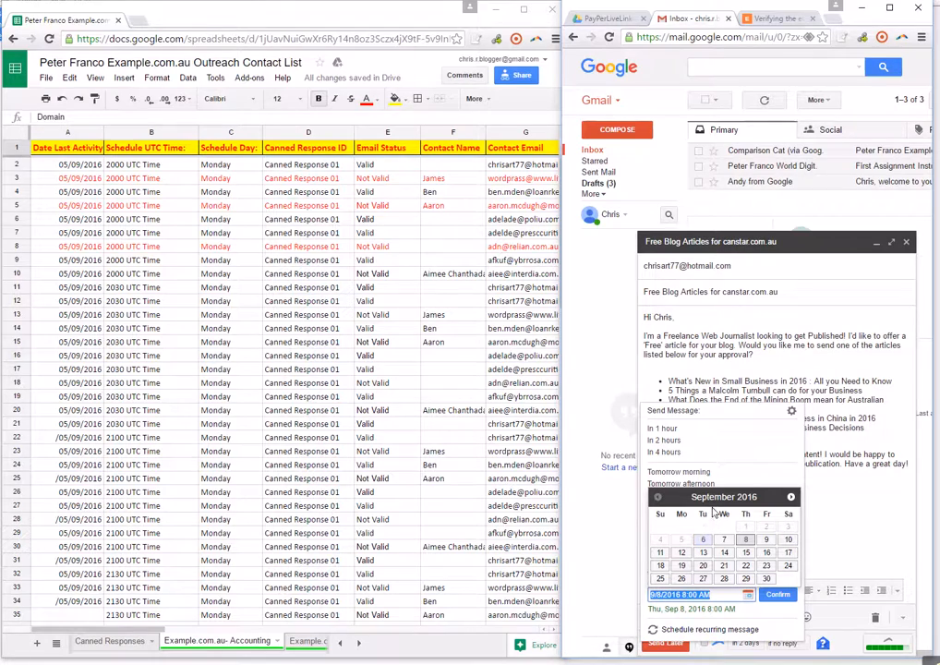
click(681, 552)
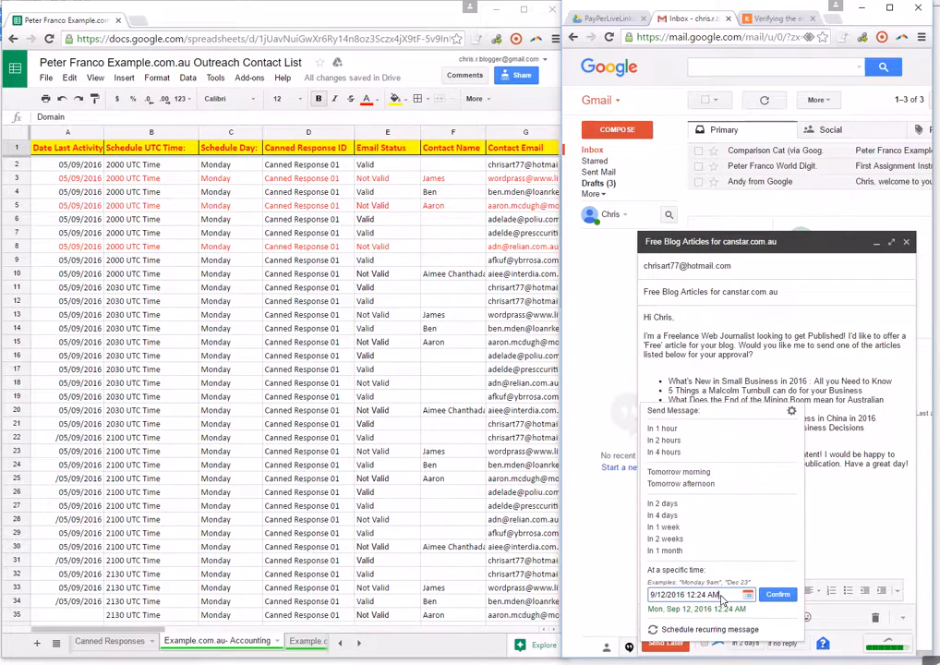
drag(725, 599, 692, 598)
text(2000)
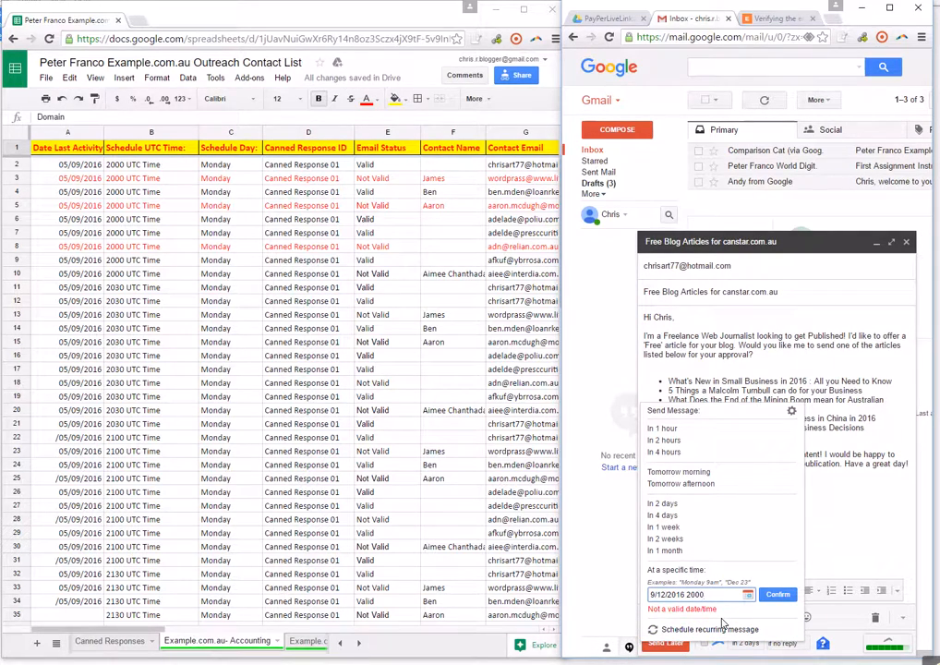
key(BackSpace)
key(BackSpace)
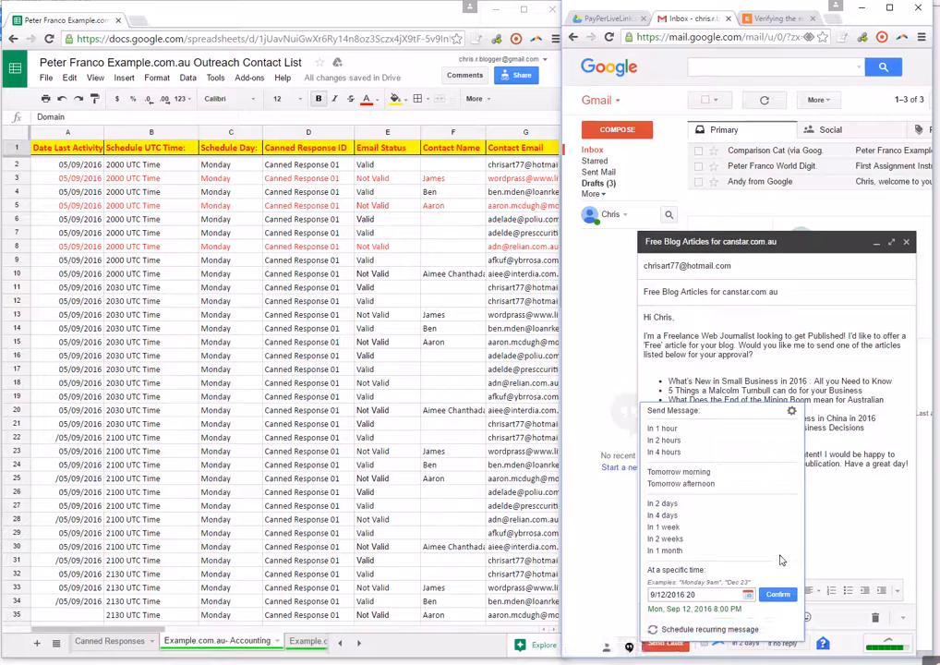
click(777, 595)
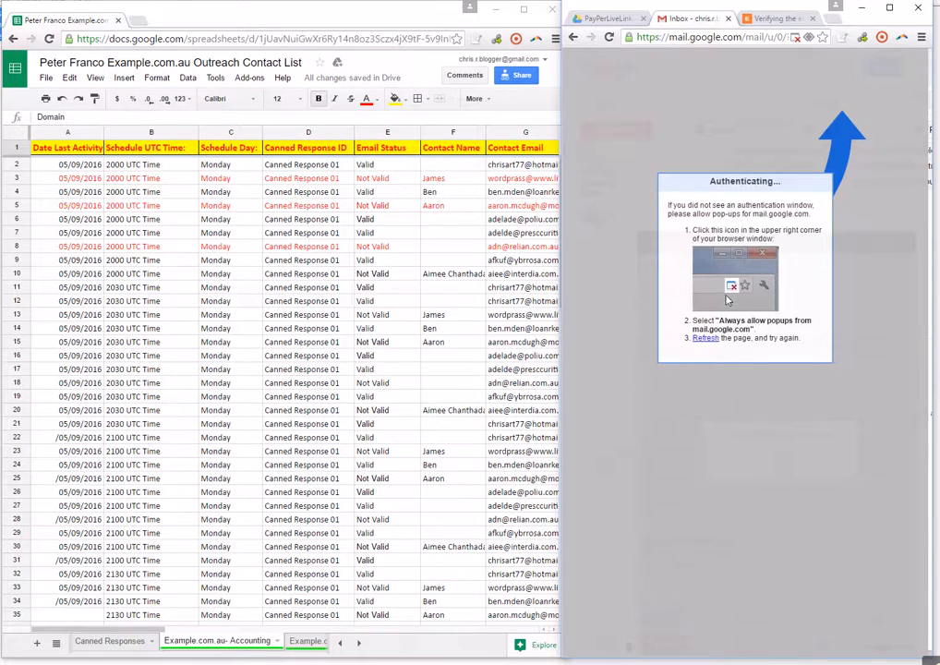
click(702, 338)
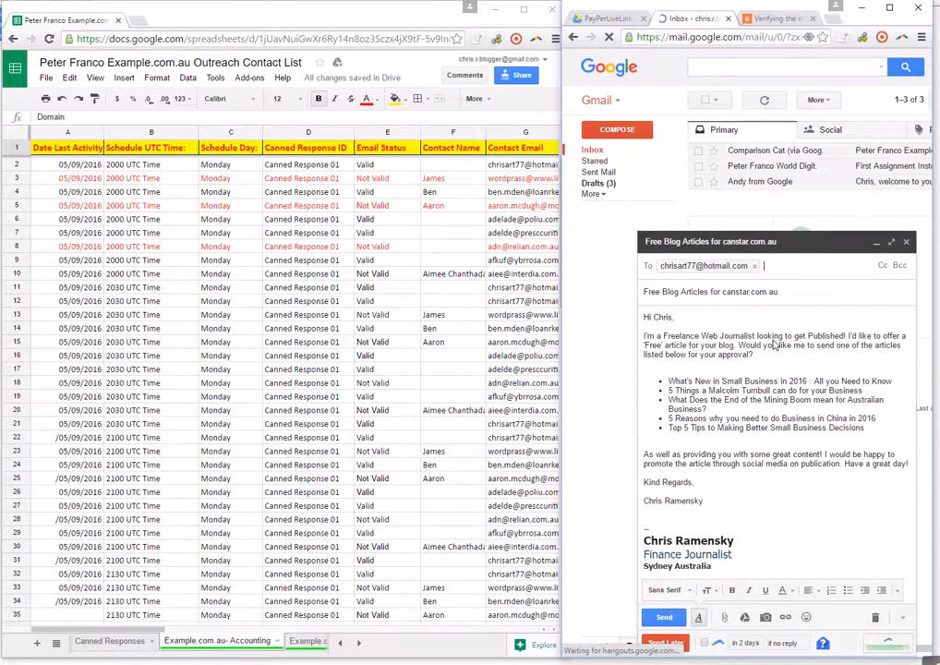
Step: Look through Chrome's basic and advanced settings for a way to allow pop-ups from mail.google.com, and return to the Gmail inbox
right_click(696, 19)
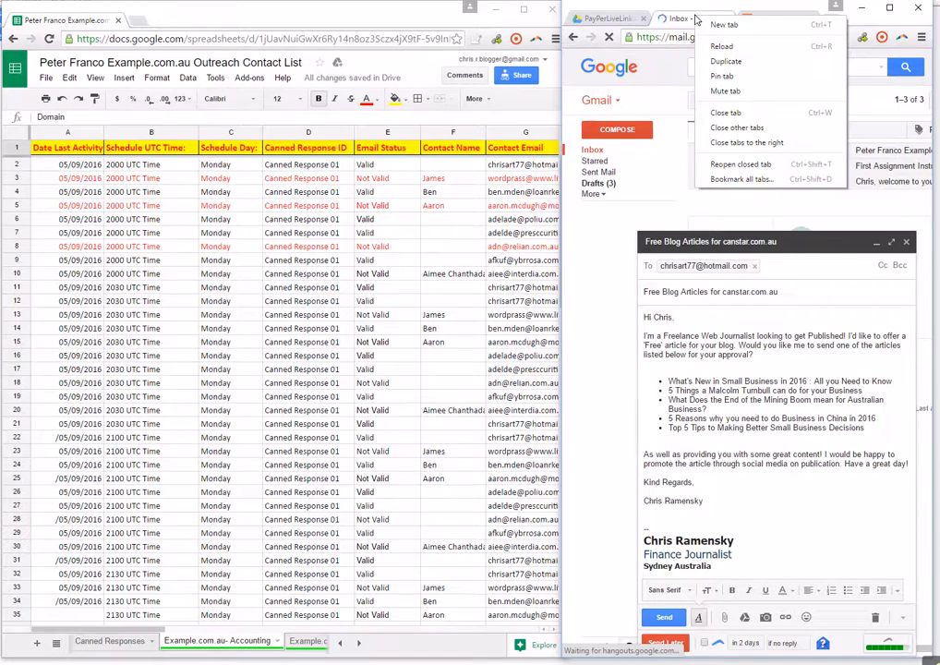
click(664, 70)
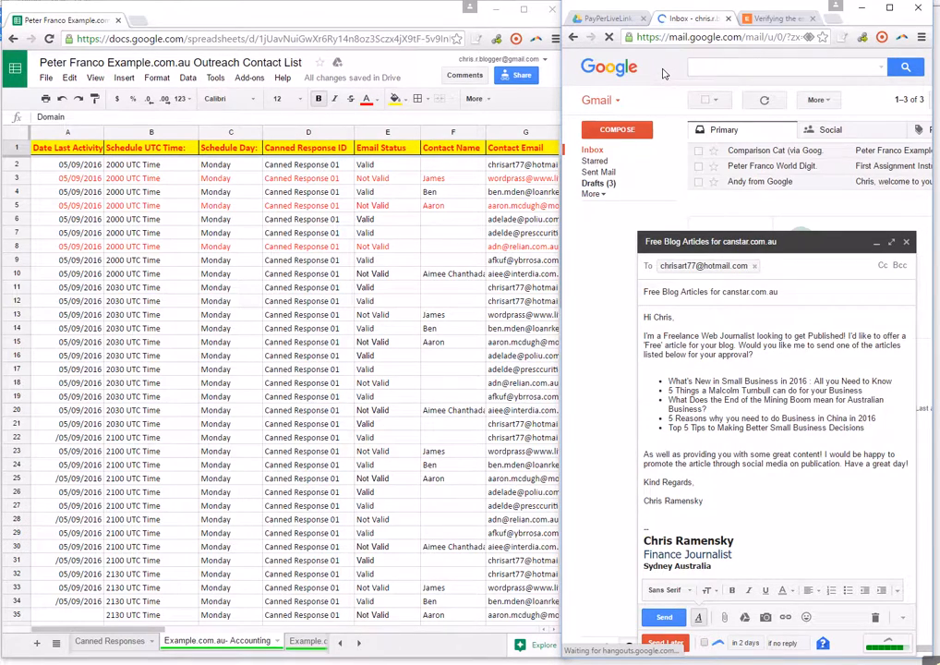
click(920, 39)
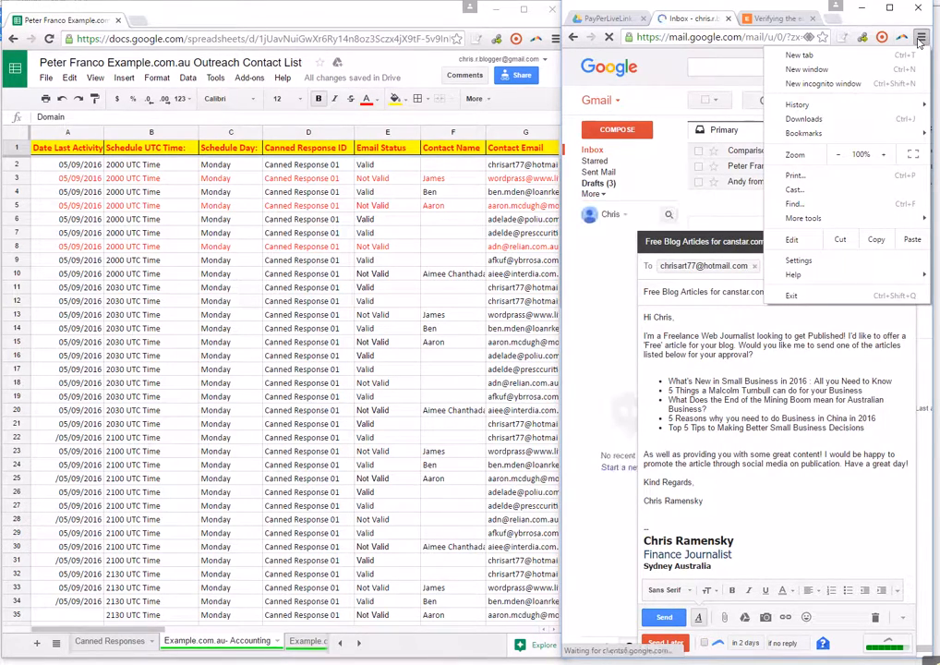
click(837, 262)
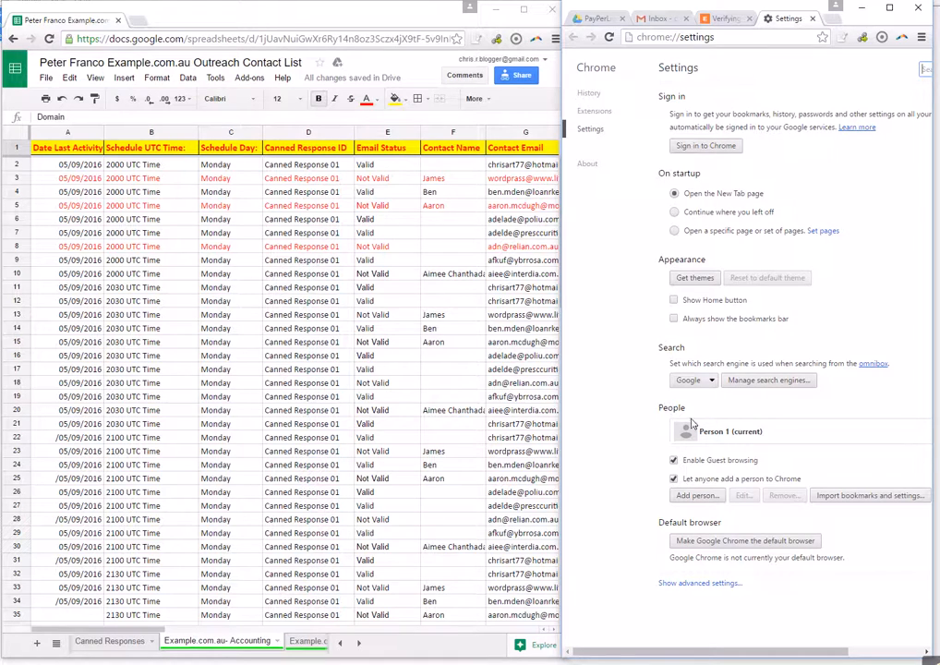
click(700, 584)
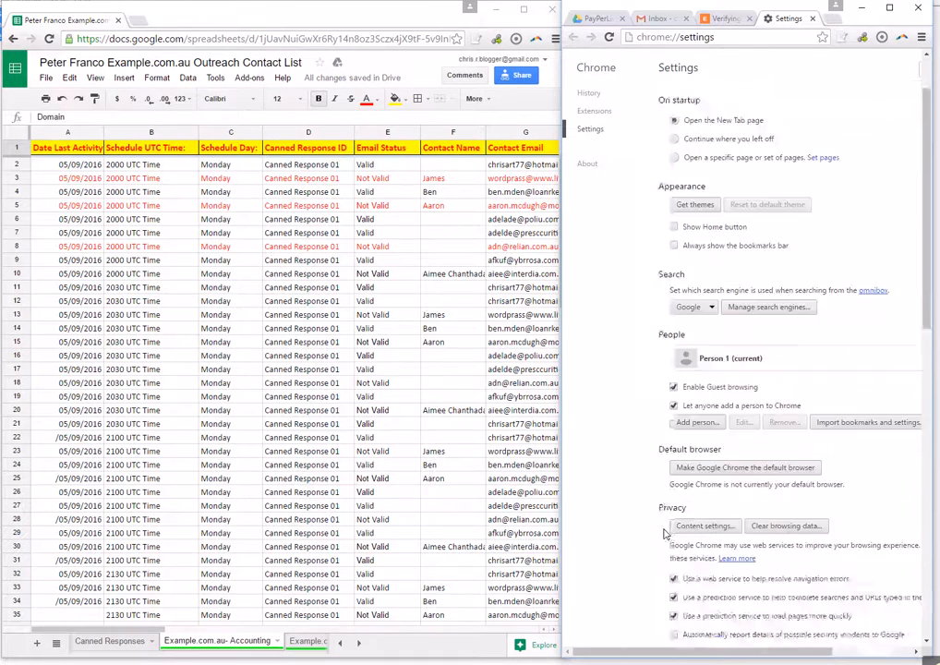
scroll(684, 320, up, 2)
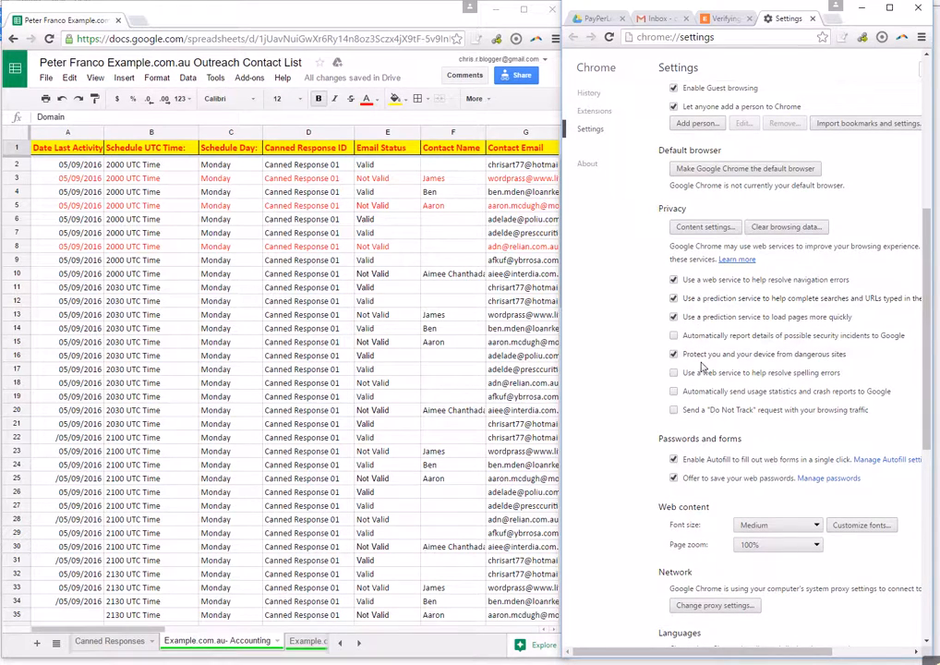
scroll(702, 367, down, 6)
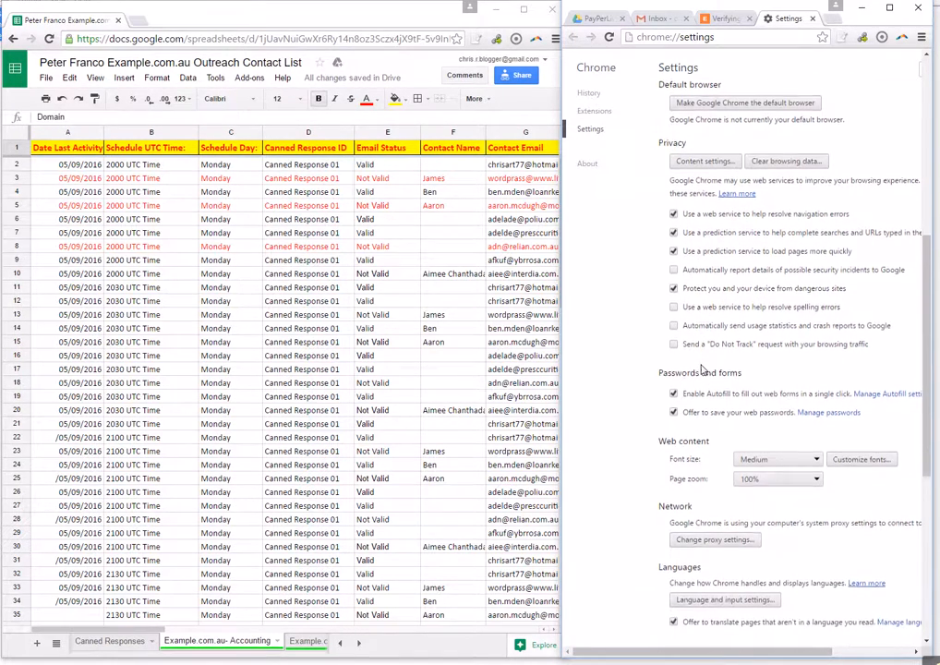
scroll(701, 369, down, 2)
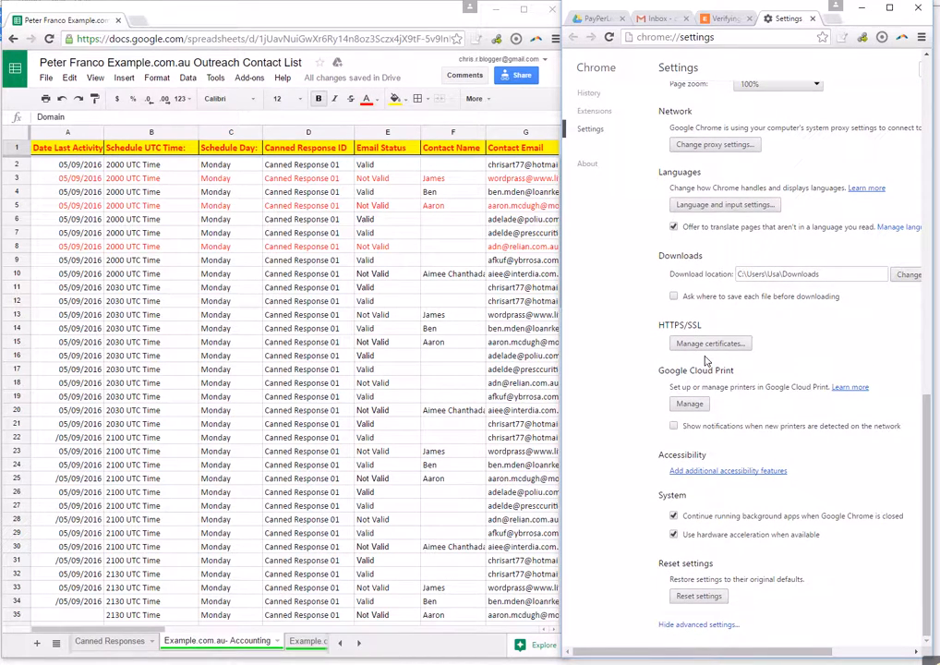
scroll(704, 360, up, 10)
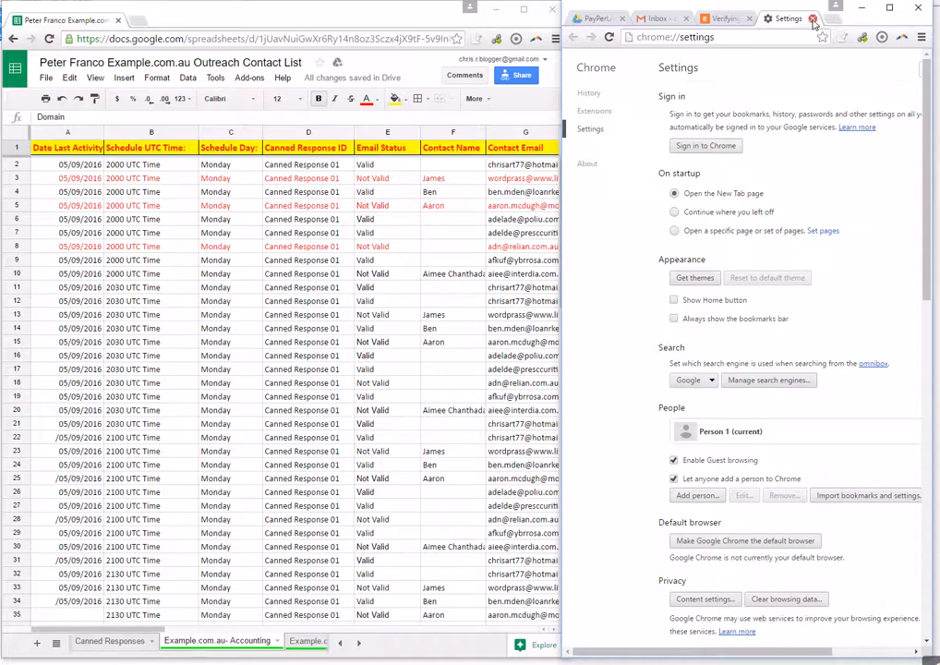
click(648, 20)
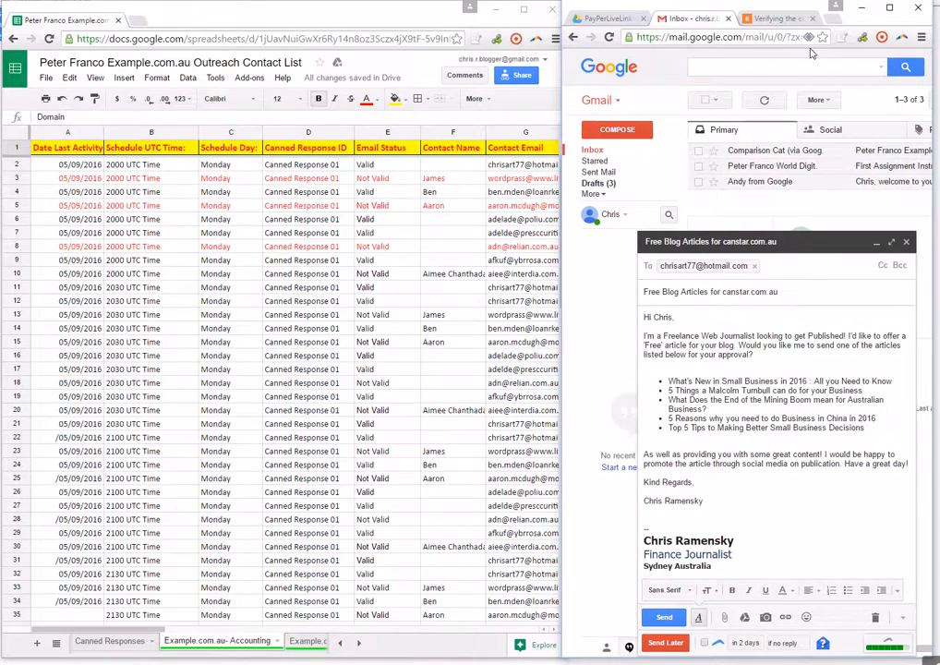
Step: Enlarge the Gmail window over the spreadsheet so the account and apps controls in its header are in view
drag(561, 155, 314, 152)
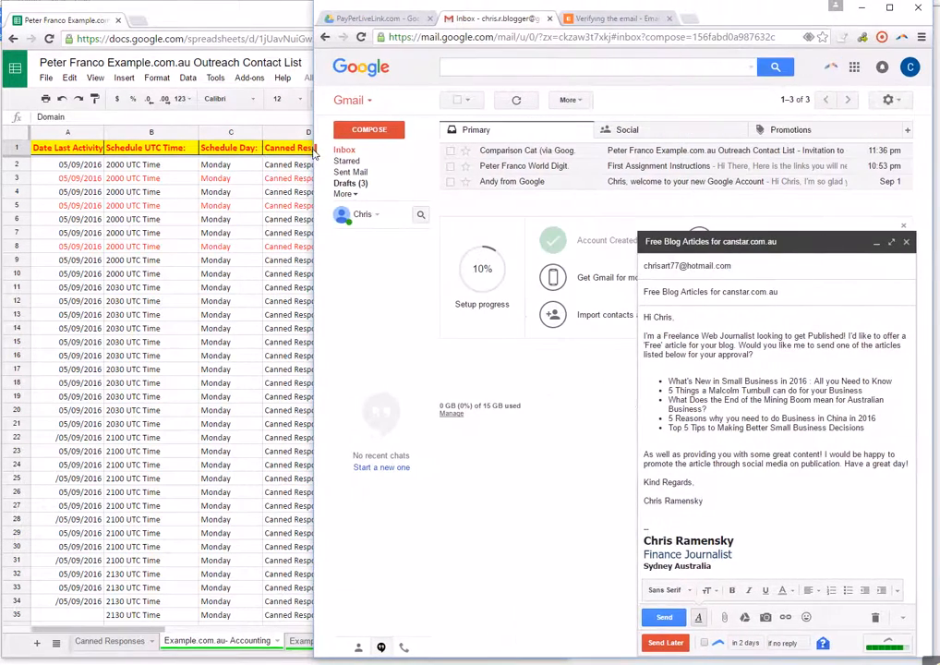
click(853, 67)
click(906, 67)
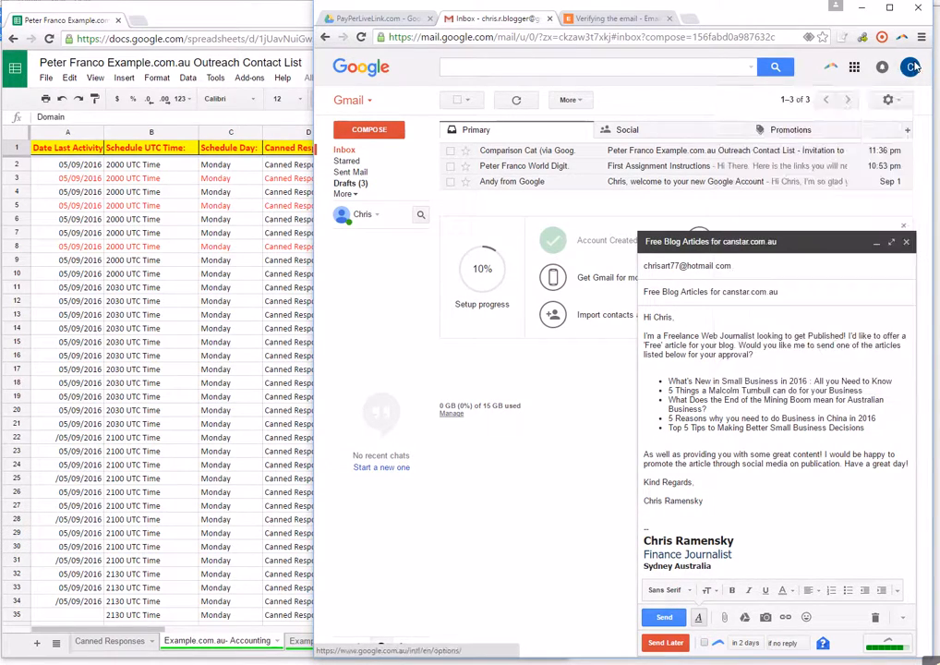
click(910, 66)
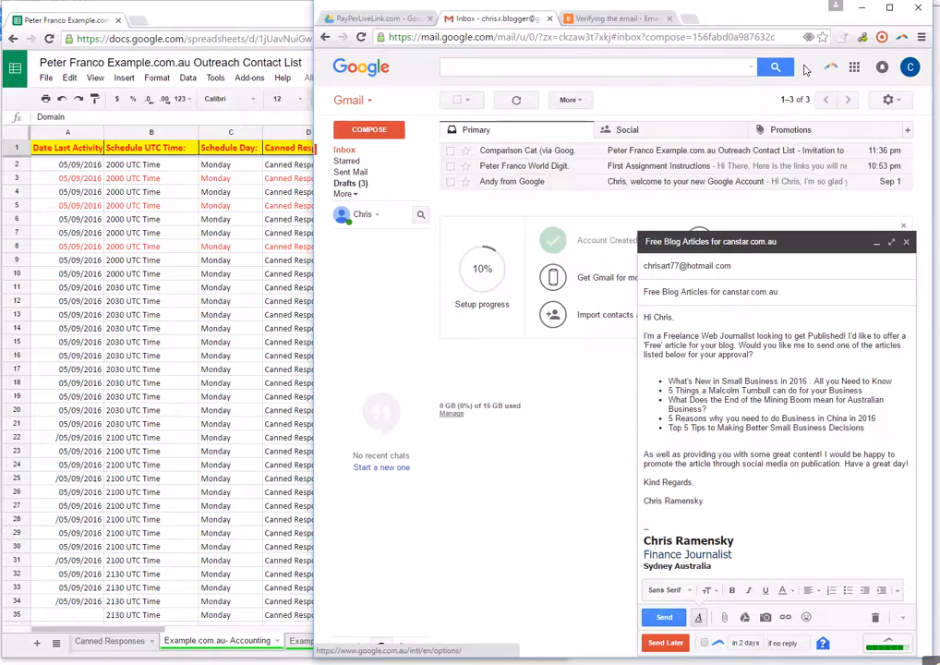
Step: Try to schedule the open draft with Send Later for Monday 9/12/2016, entering 20 as the time
click(664, 643)
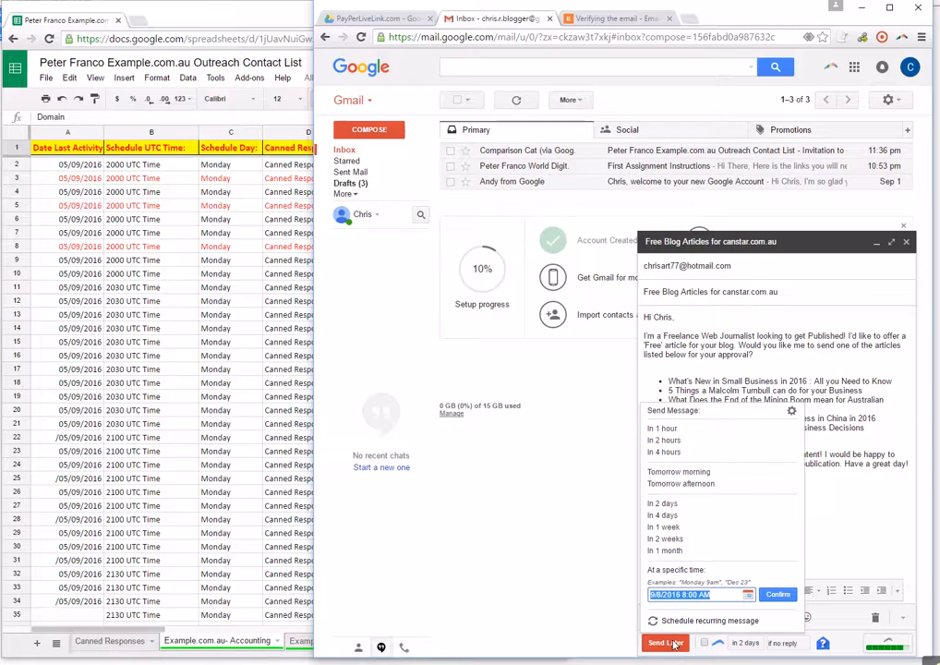
click(747, 593)
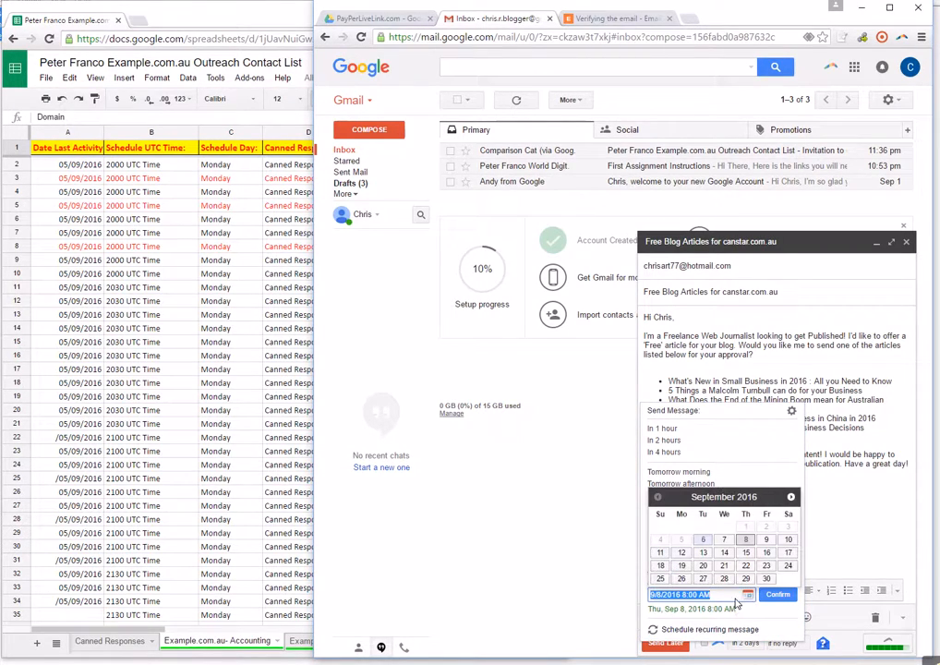
click(681, 552)
drag(722, 601, 689, 600)
text(2)
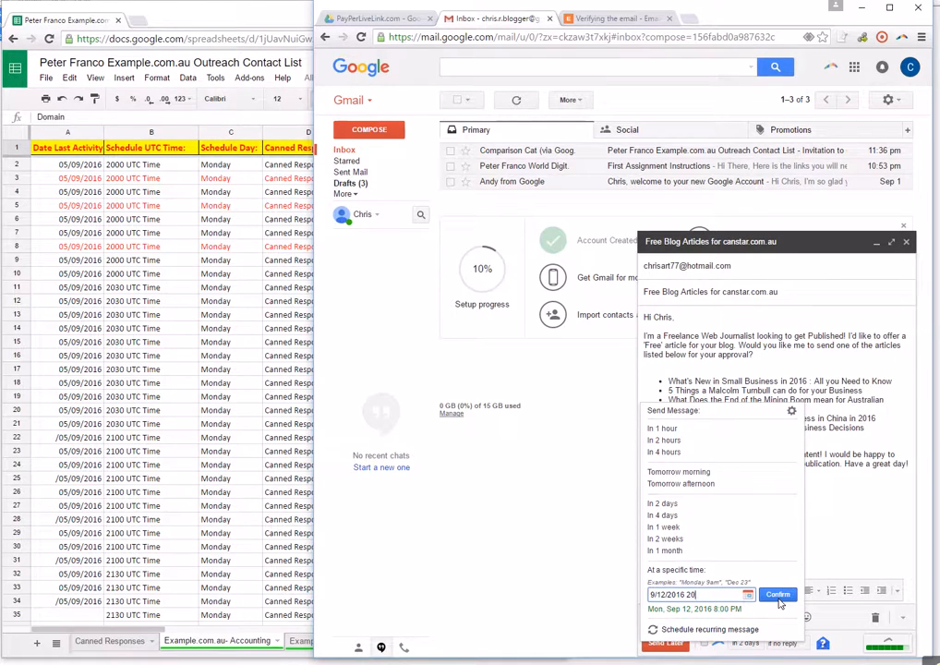
click(780, 600)
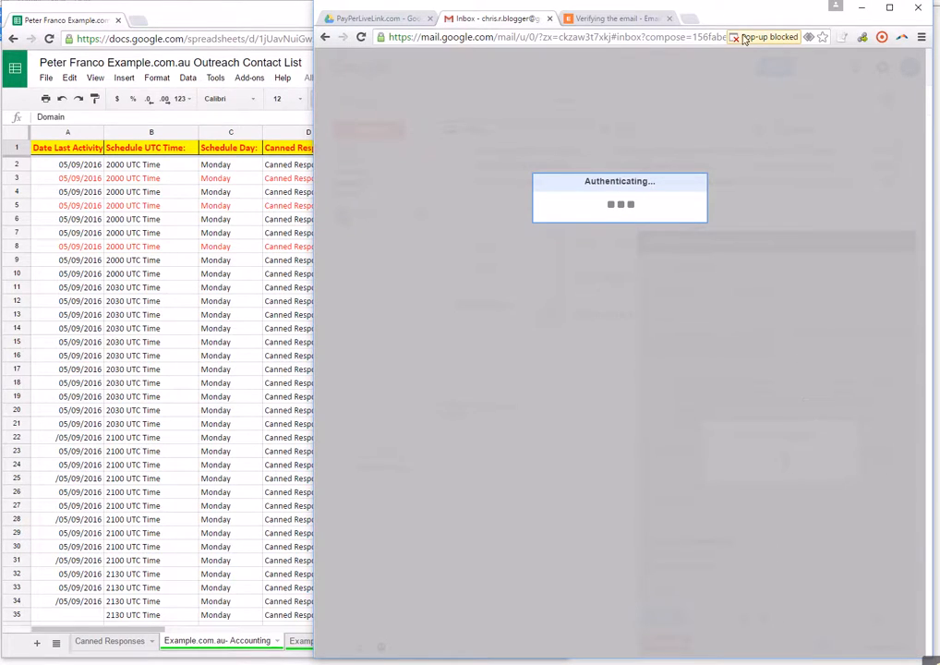
click(796, 38)
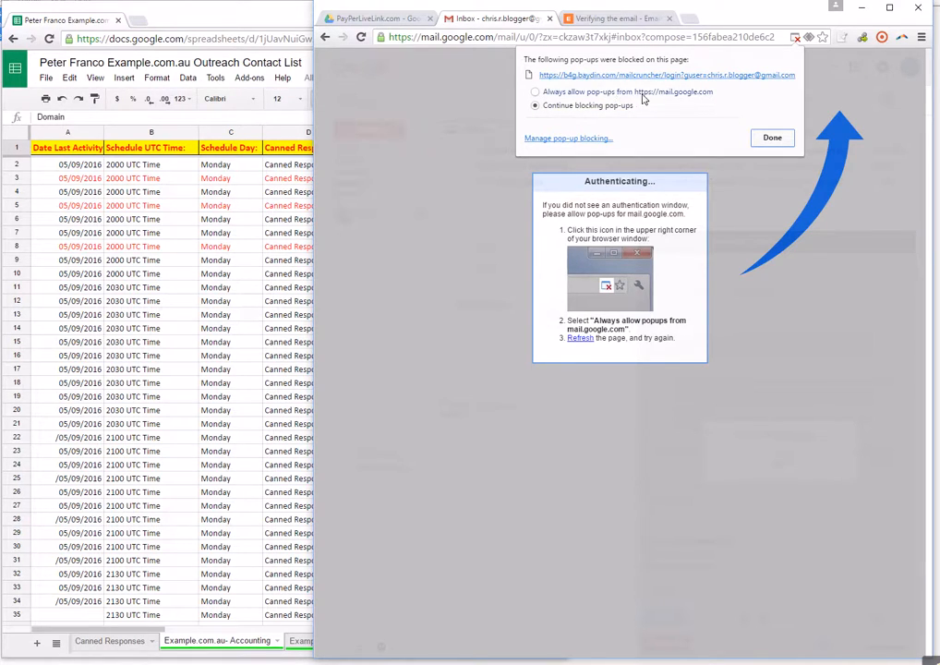
click(535, 93)
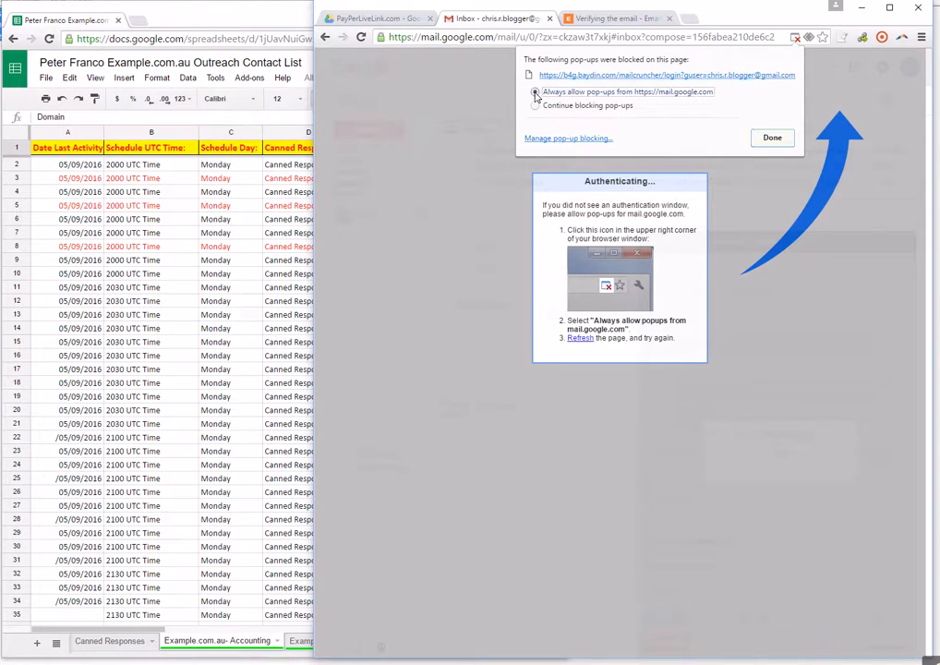
click(771, 138)
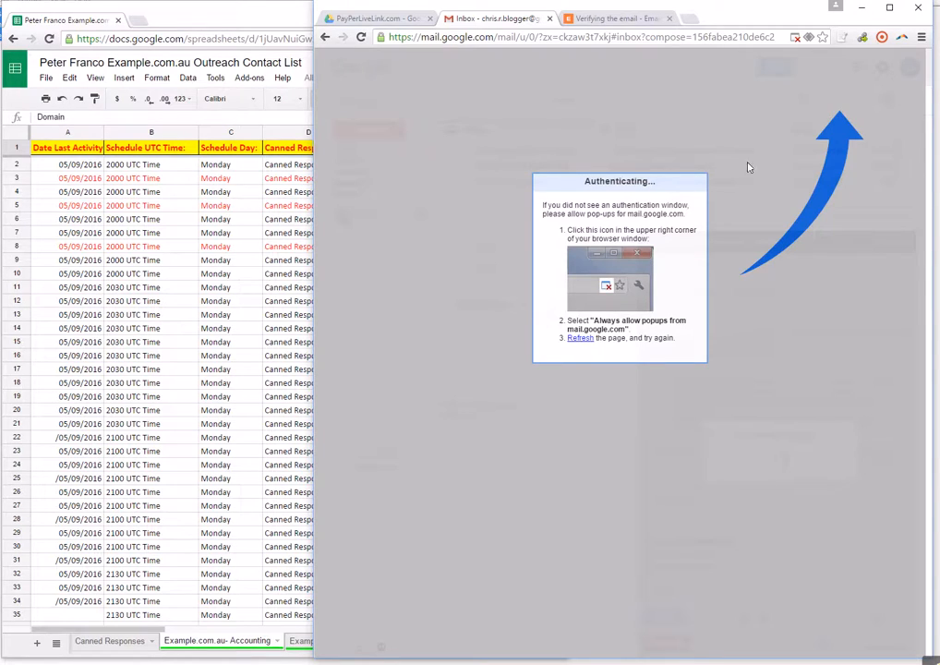
click(582, 340)
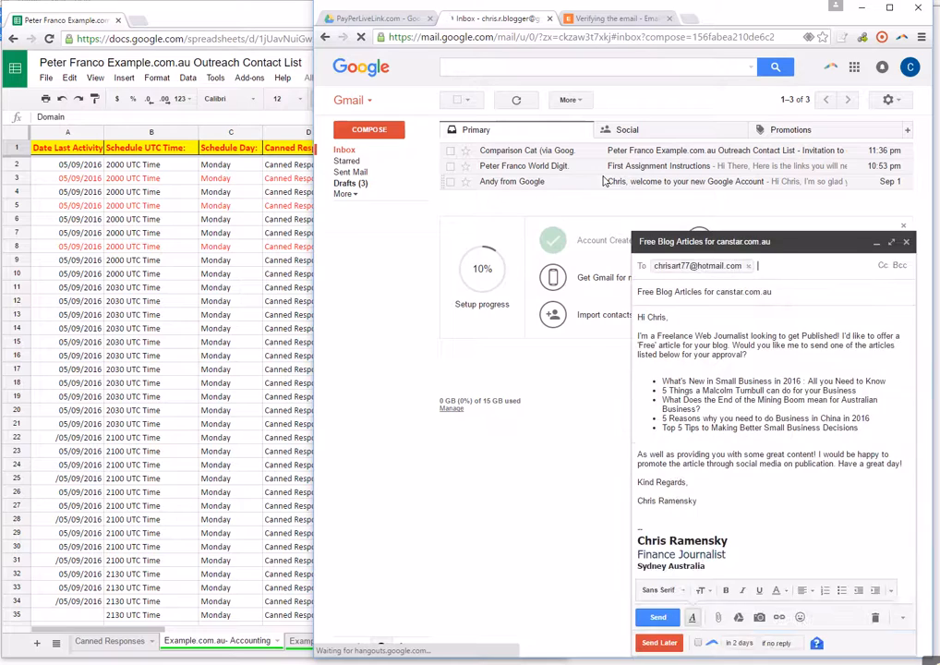
Step: Schedule the email with Send Later for 9/12/2016 20 and allow Boomerang for Gmail to access the account
click(656, 647)
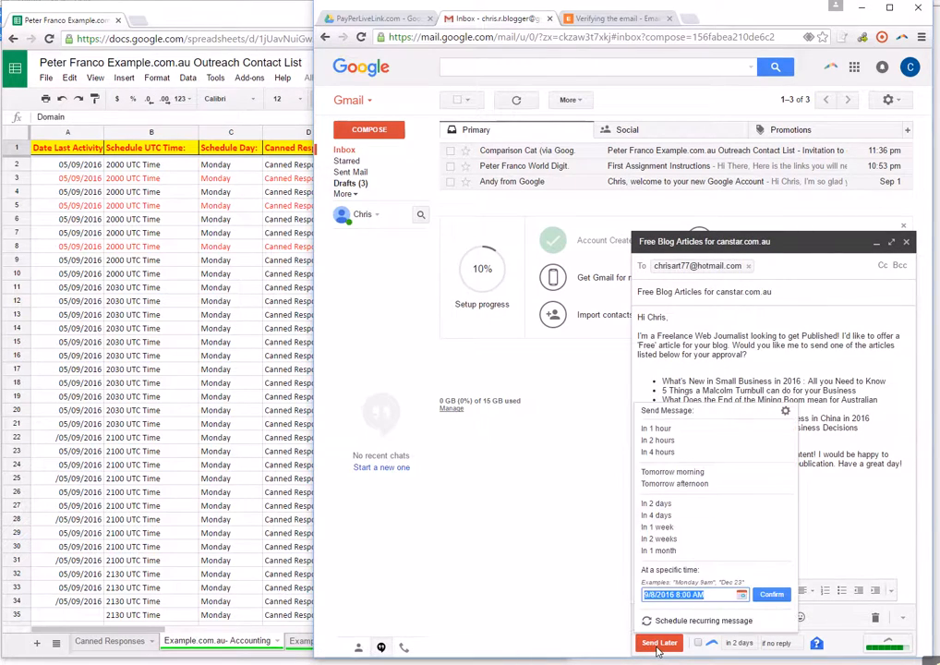
click(740, 594)
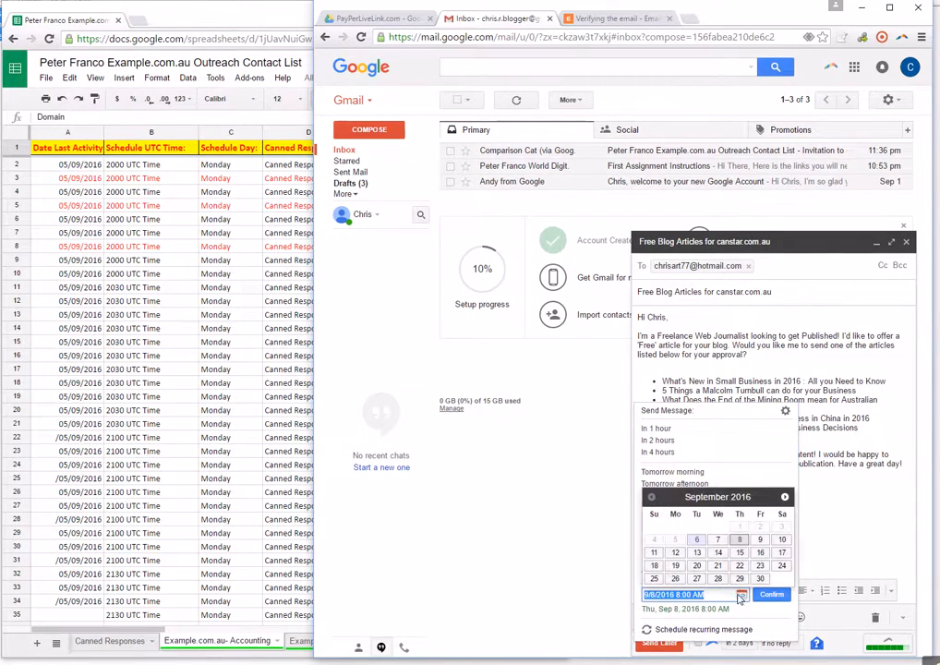
click(675, 552)
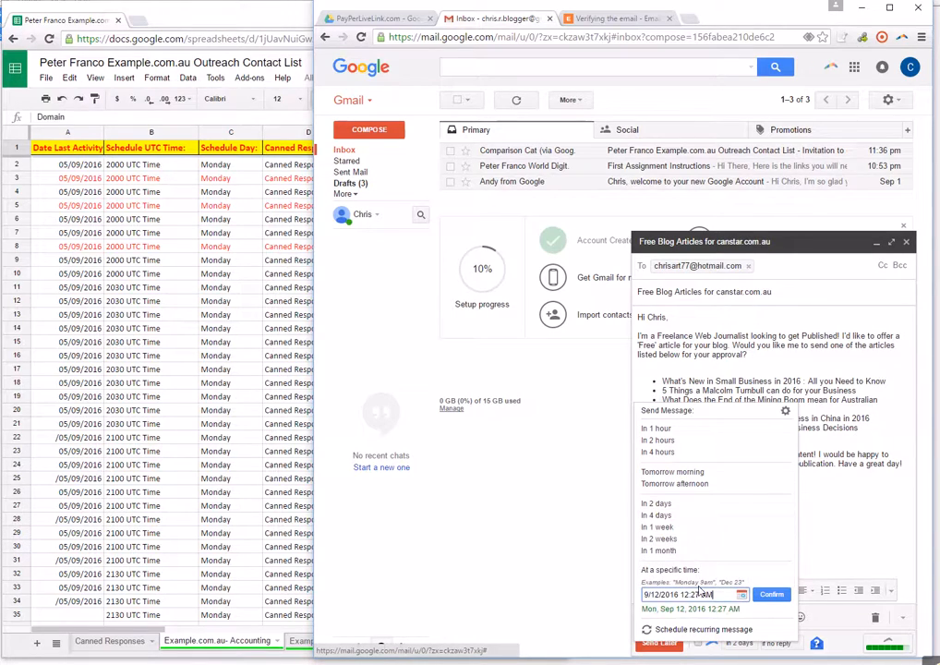
drag(715, 597, 686, 599)
text(20)
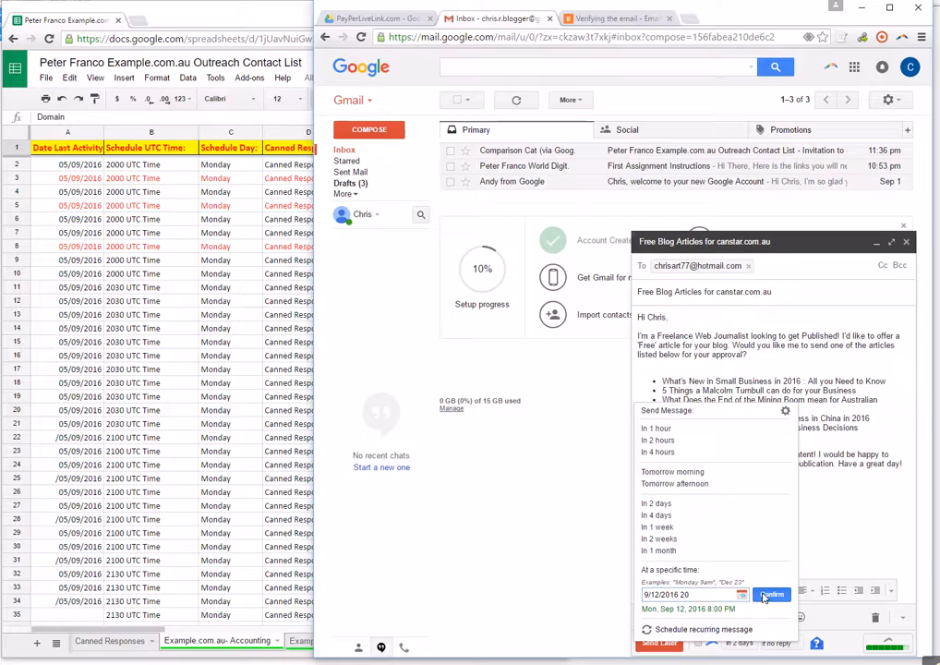
click(762, 596)
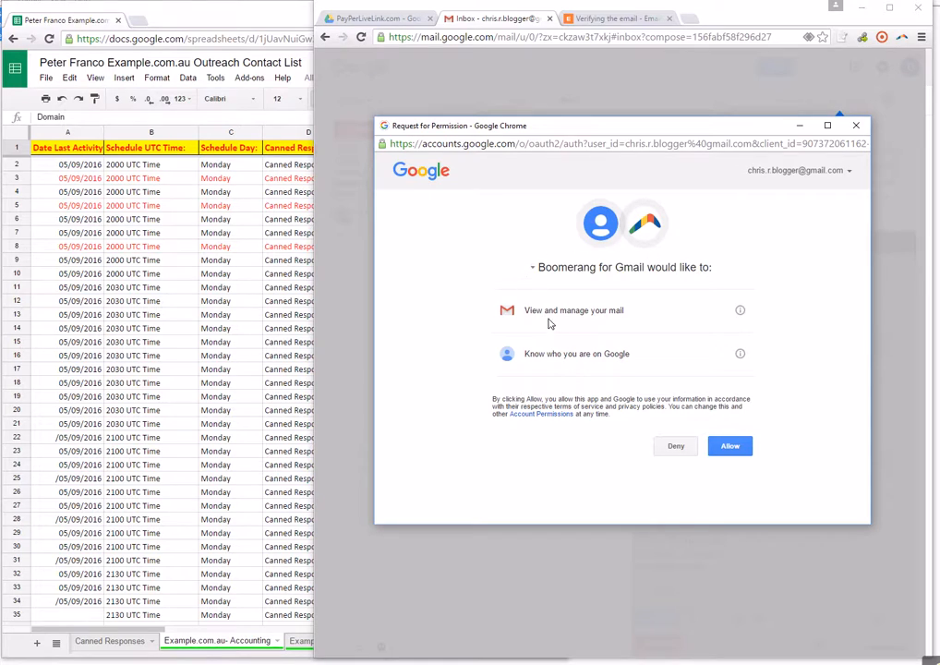
click(736, 448)
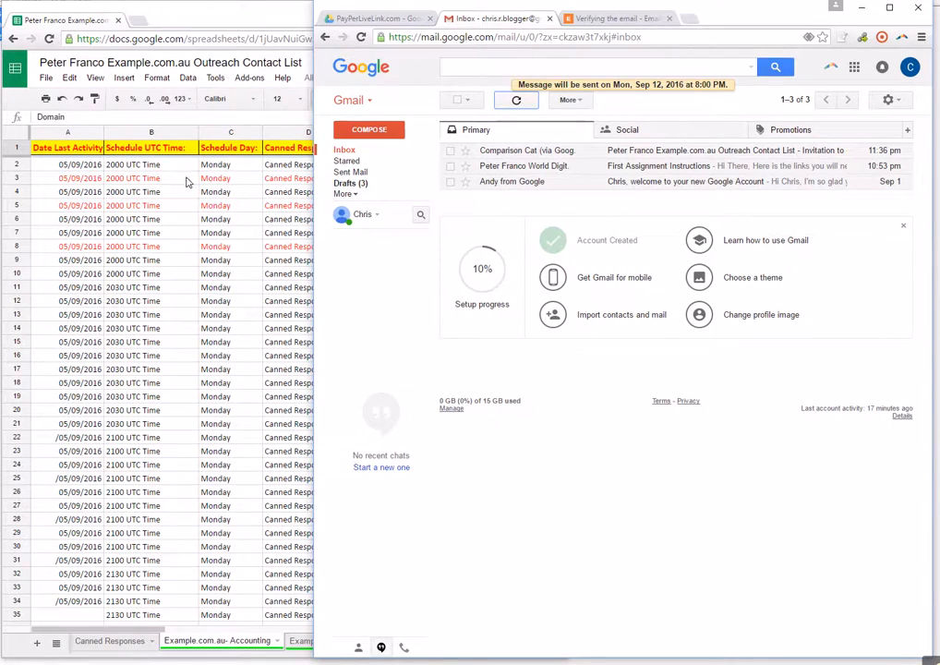
Step: Set the Email Status of the row 2 contact in the Example.com.au- Accounting sheet to Scheduled
click(48, 166)
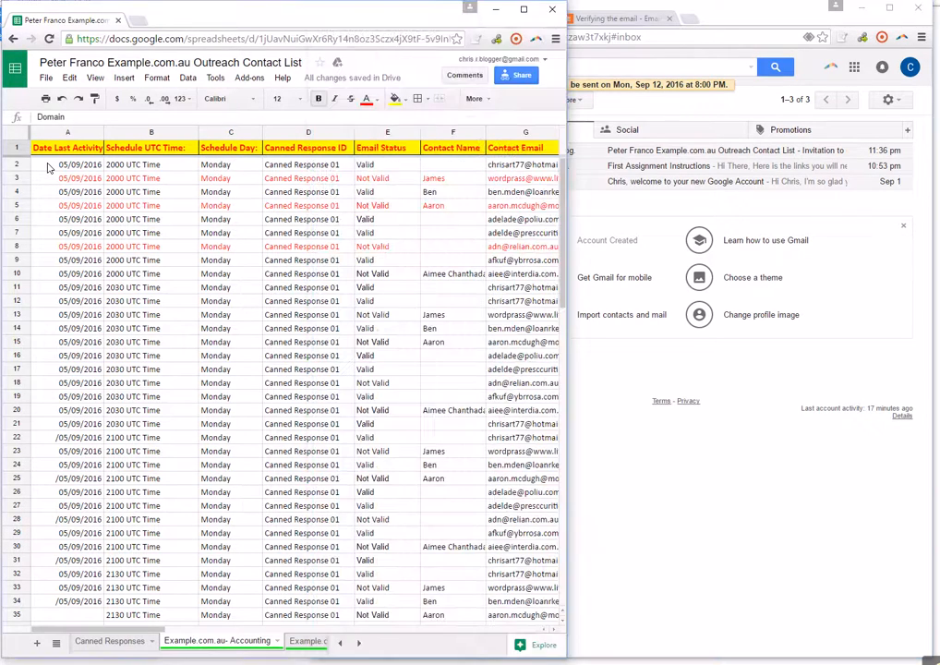
click(380, 168)
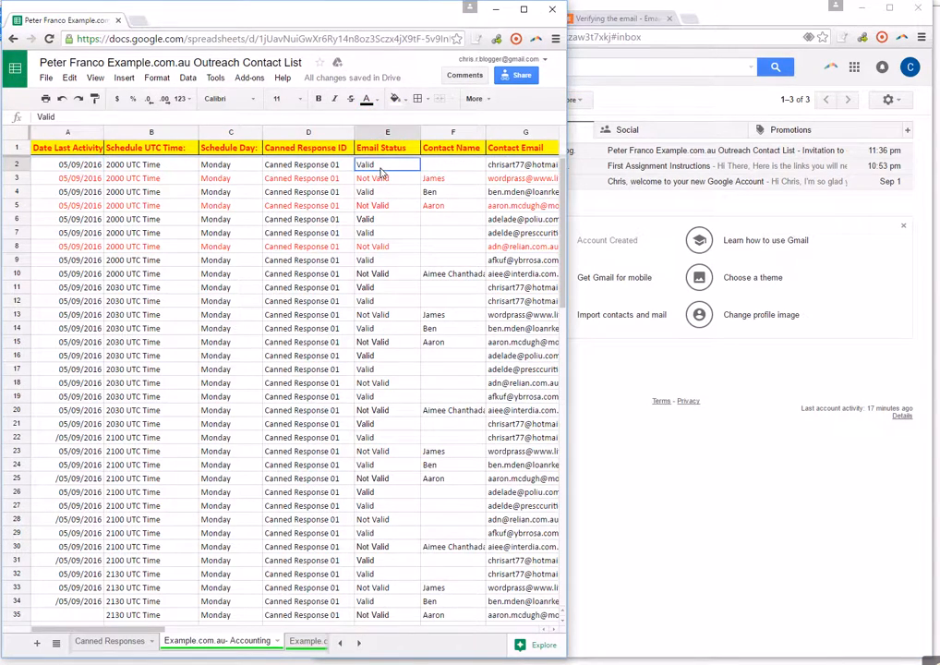
double_click(376, 169)
drag(380, 168, 357, 163)
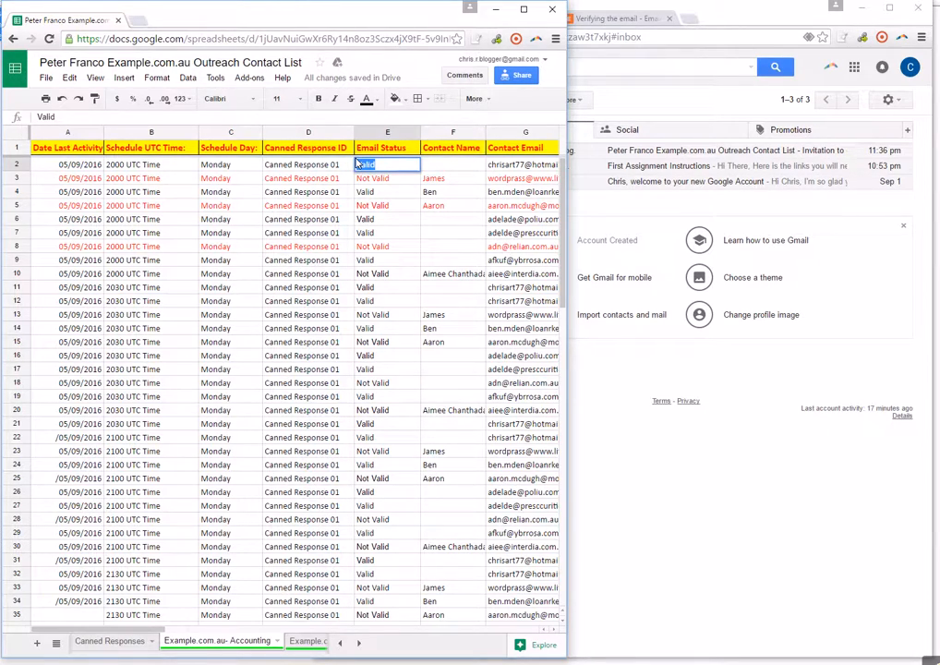
text(Scheduled)
key(Tab)
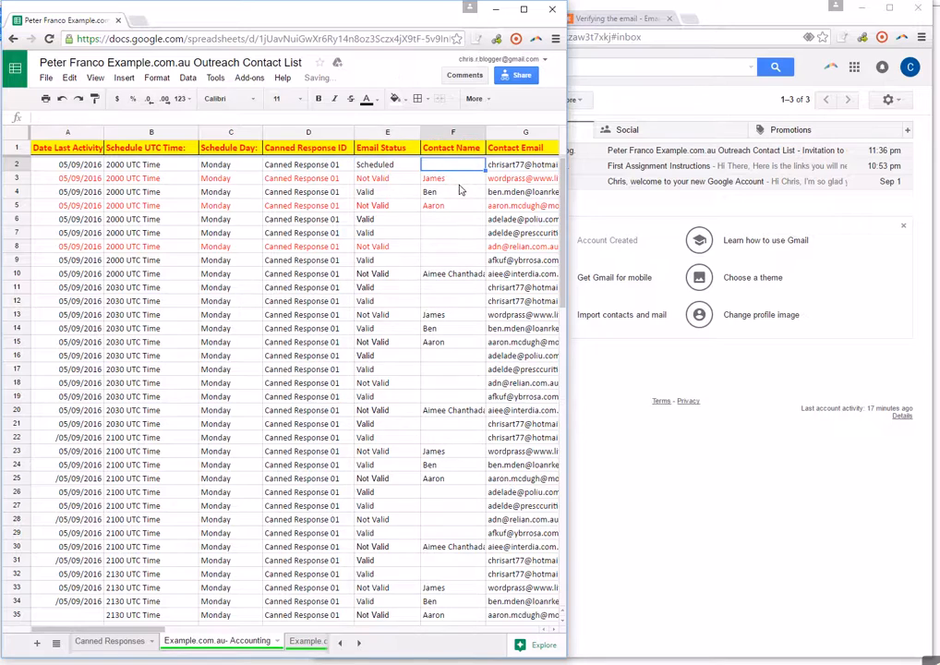
Step: Pick the next valid contact in row 4 and start a new email in a Gmail window narrowed to sit beside the spreadsheet
click(387, 182)
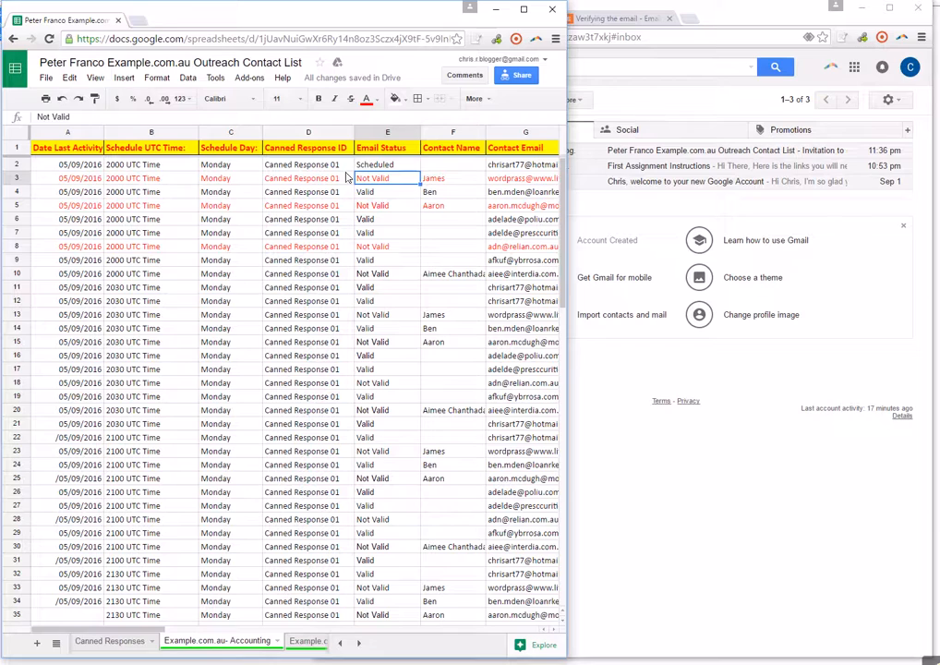
click(381, 192)
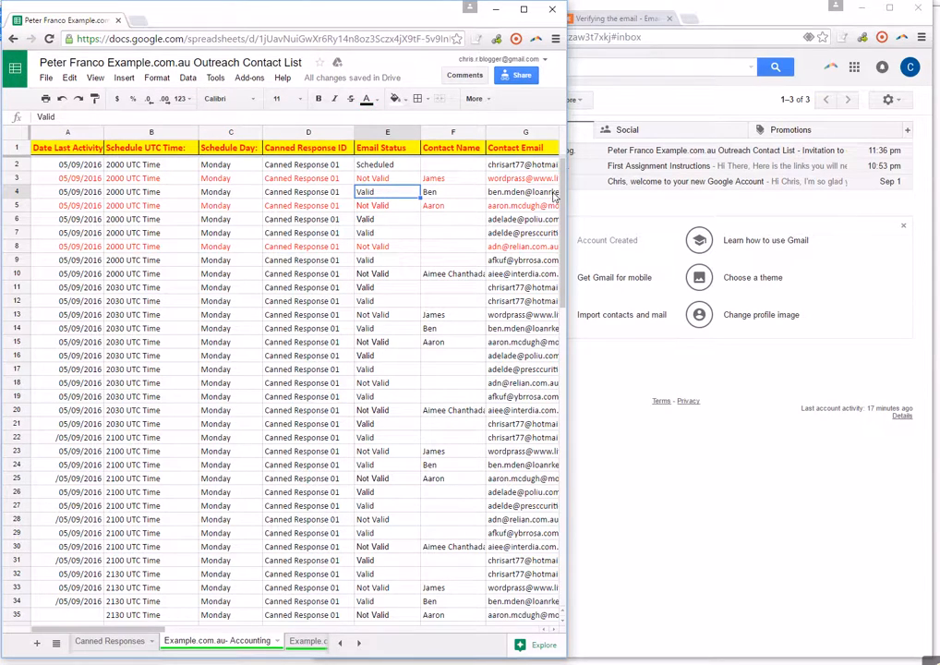
click(653, 400)
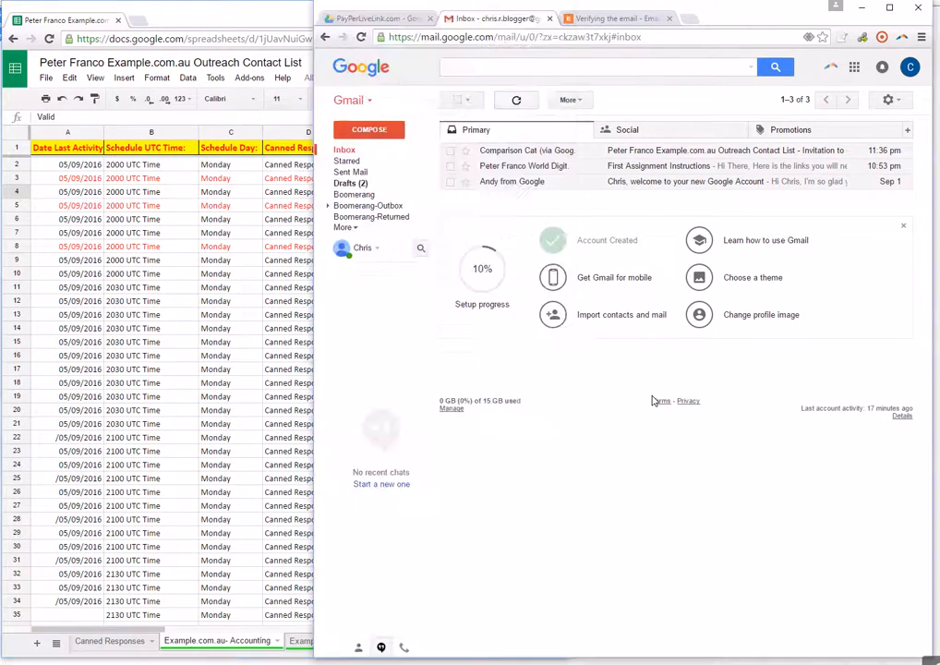
drag(315, 216, 570, 230)
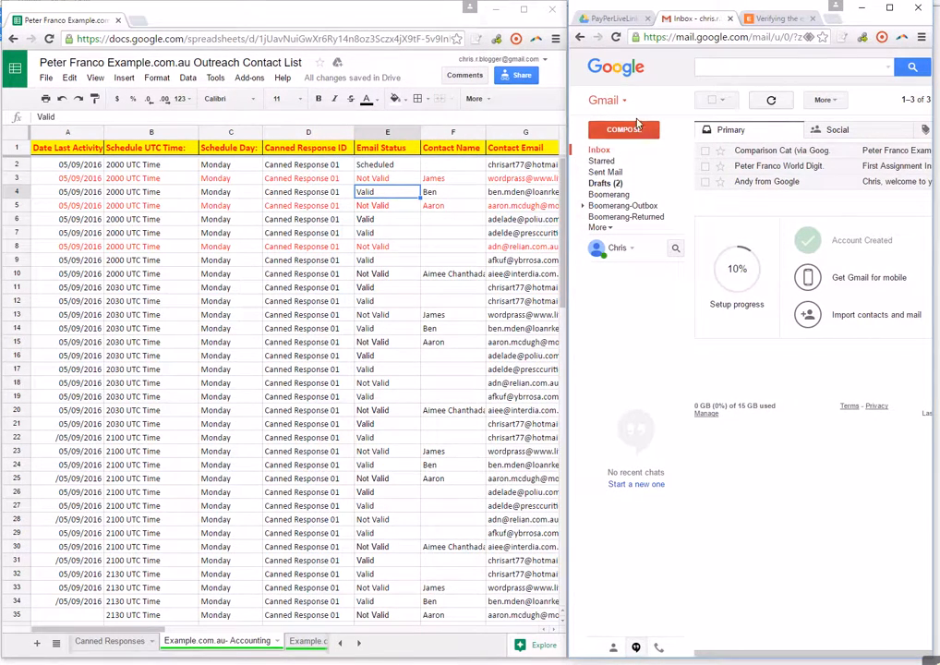
click(639, 129)
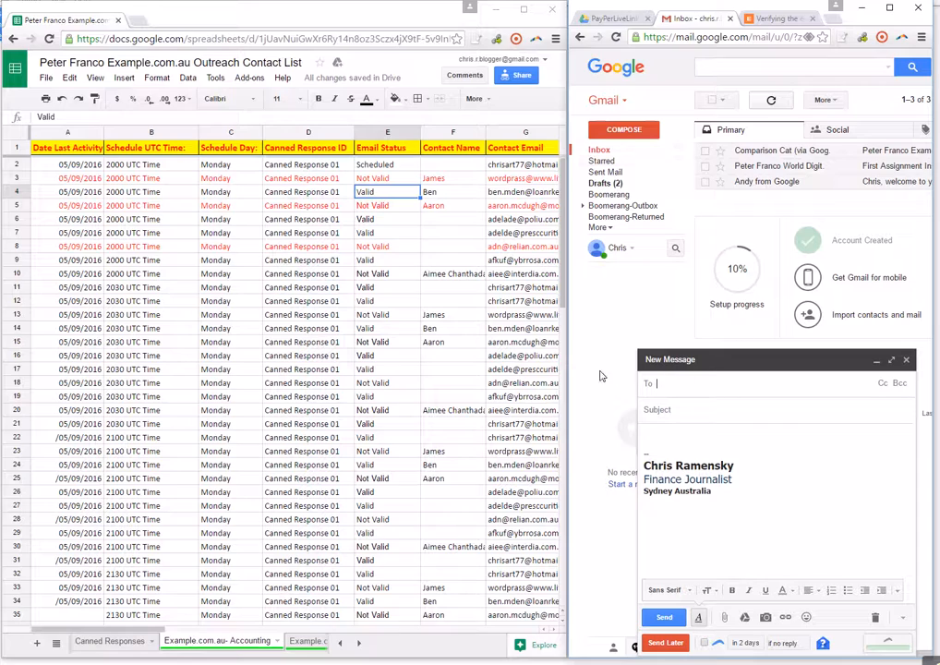
Step: Copy the row 4 contact's email address from the sheet into the new message's recipient field
click(504, 192)
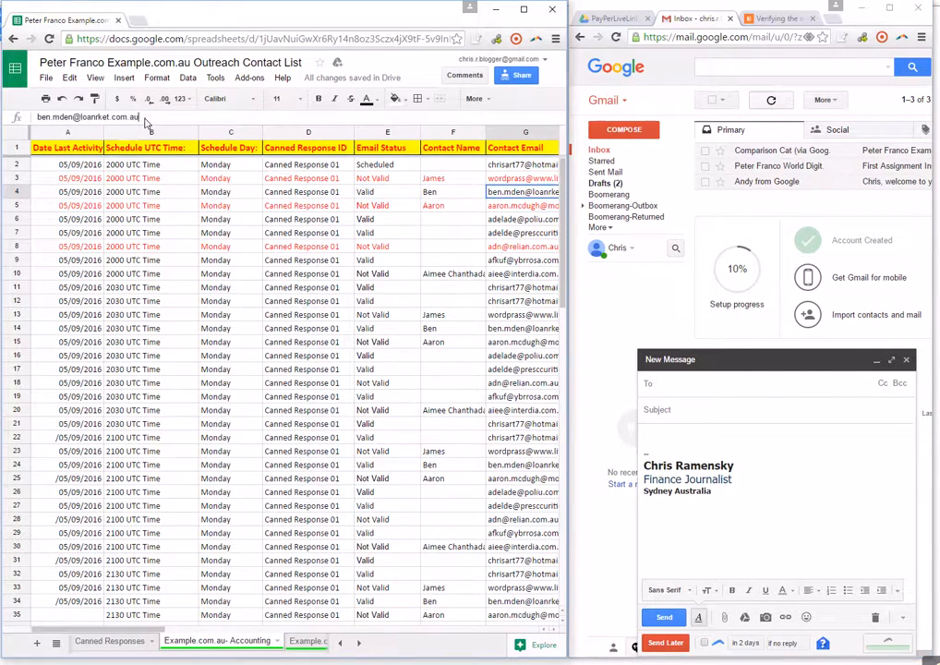
drag(145, 123, 36, 120)
key(ctrl+c)
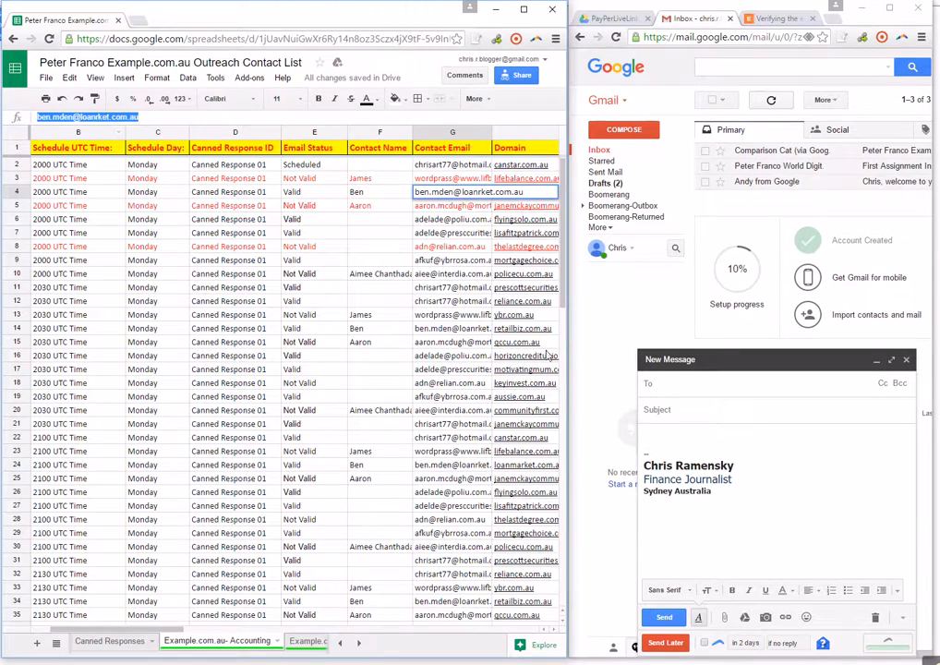
click(691, 386)
key(ctrl+v)
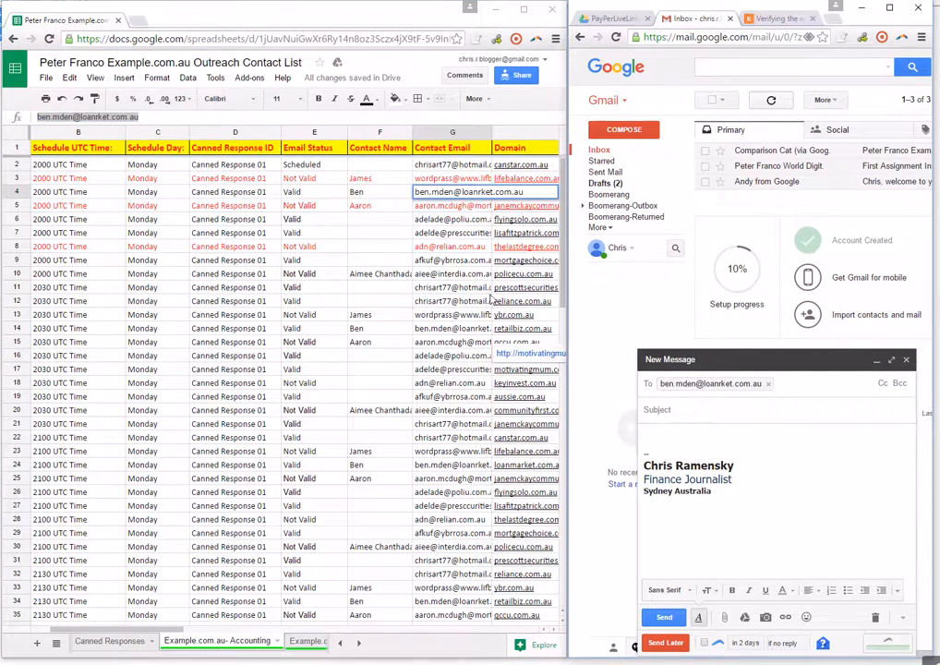
click(395, 234)
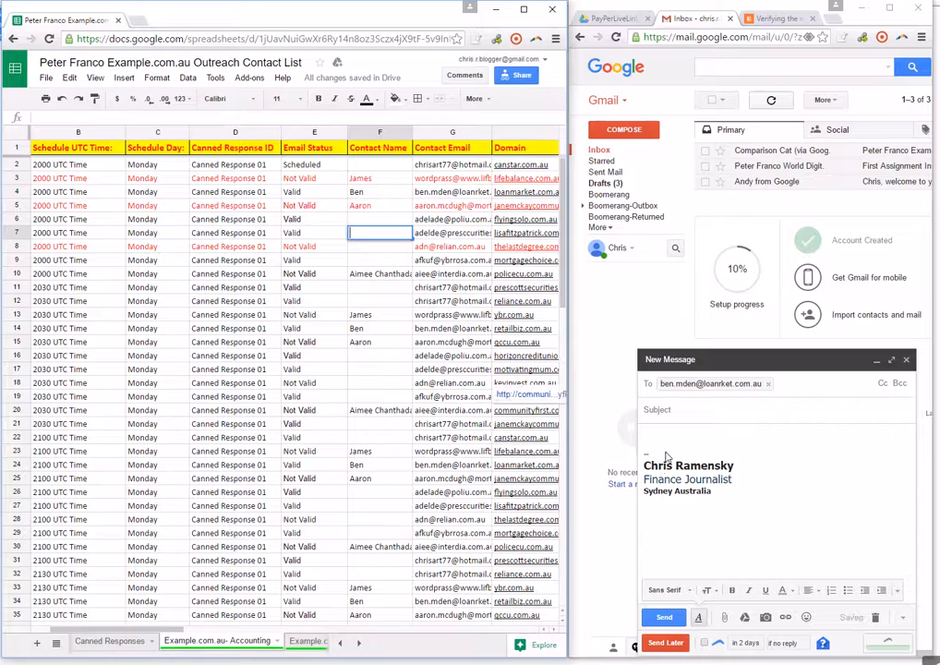
Step: Copy the subject line "Free Blog Articles for 'domain'" from the Email Instructions sheet into the new message's subject
click(676, 421)
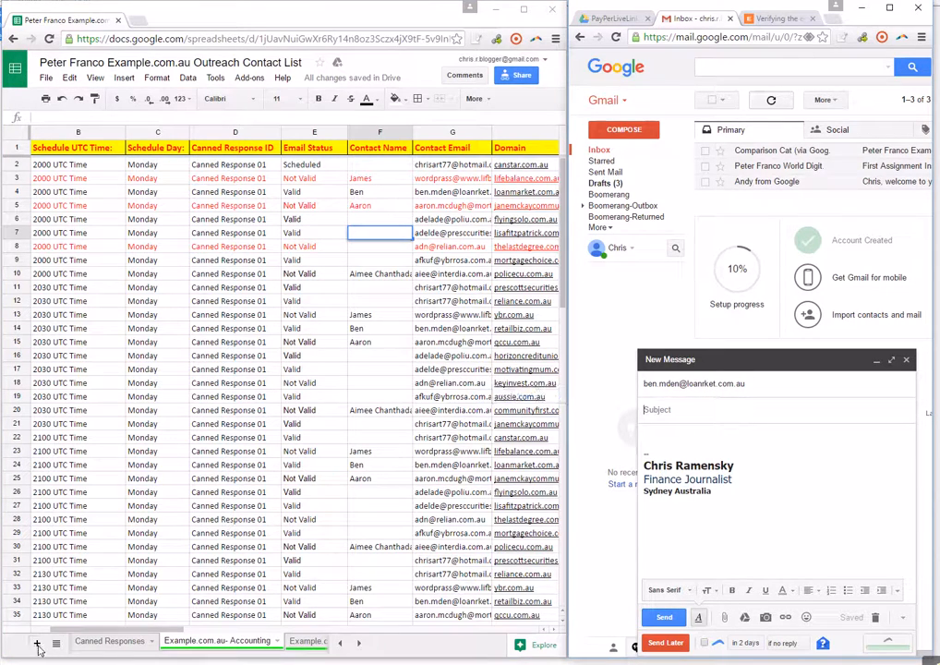
click(340, 643)
click(339, 642)
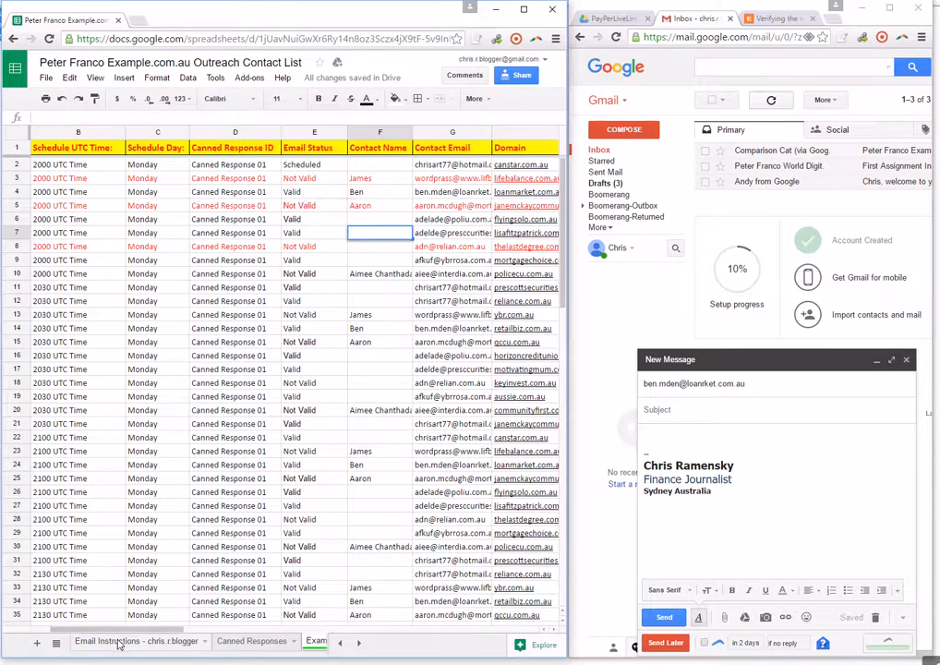
click(118, 644)
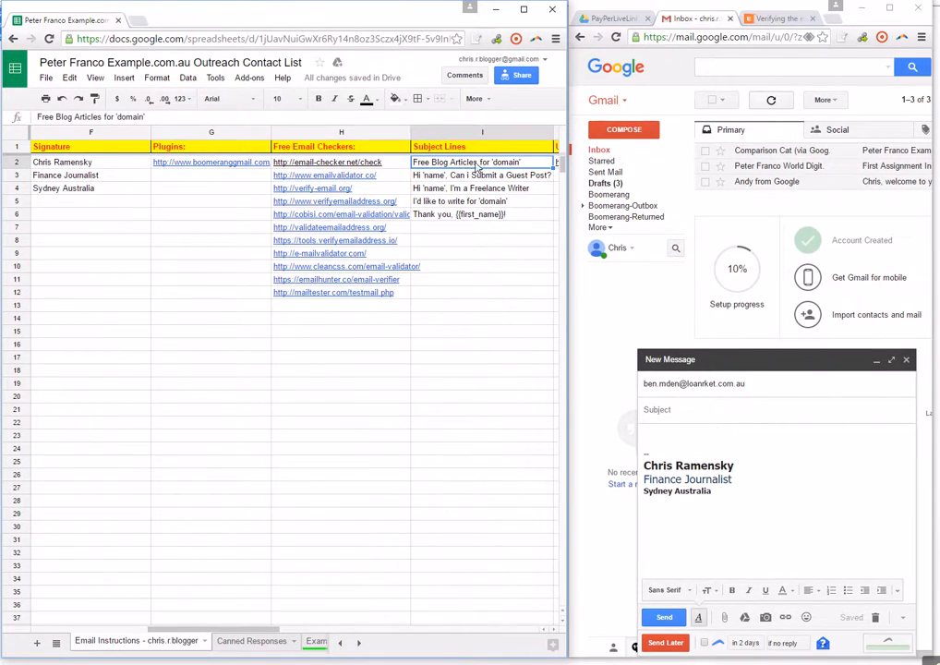
drag(146, 116, 24, 116)
click(699, 412)
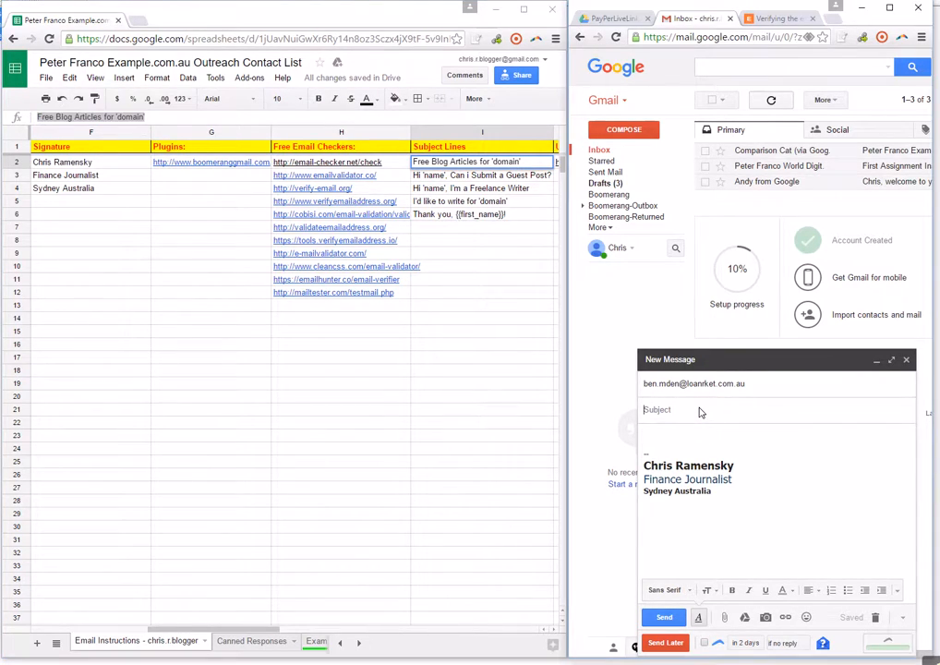
key(ctrl+v)
Step: Insert the canned response into the message and replace its greeting placeholder with the row 4 contact's name from the Example.com.au- Accounting sheet
click(904, 619)
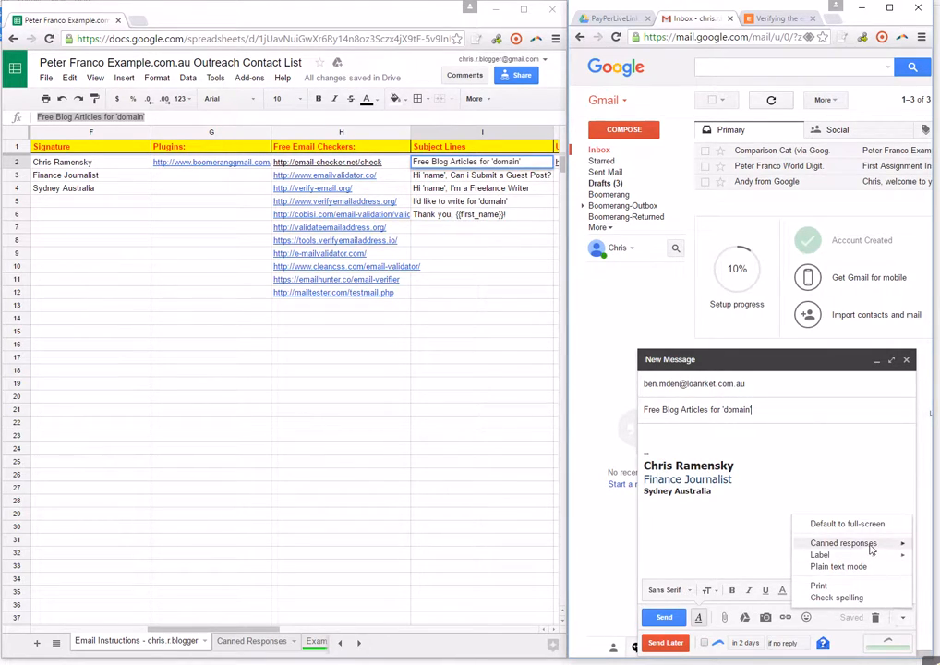
click(759, 562)
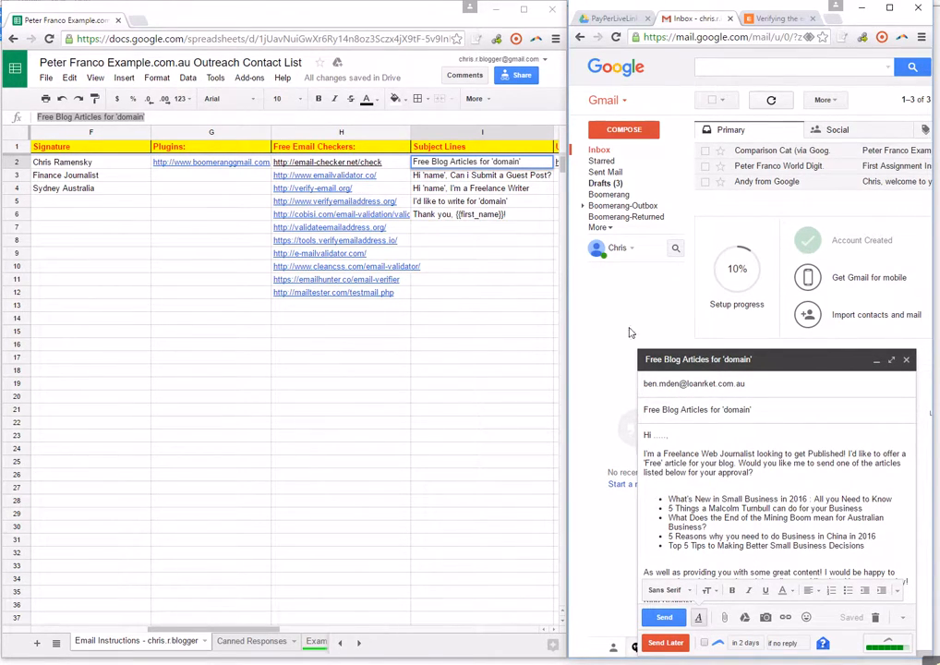
click(681, 437)
double_click(659, 435)
click(315, 642)
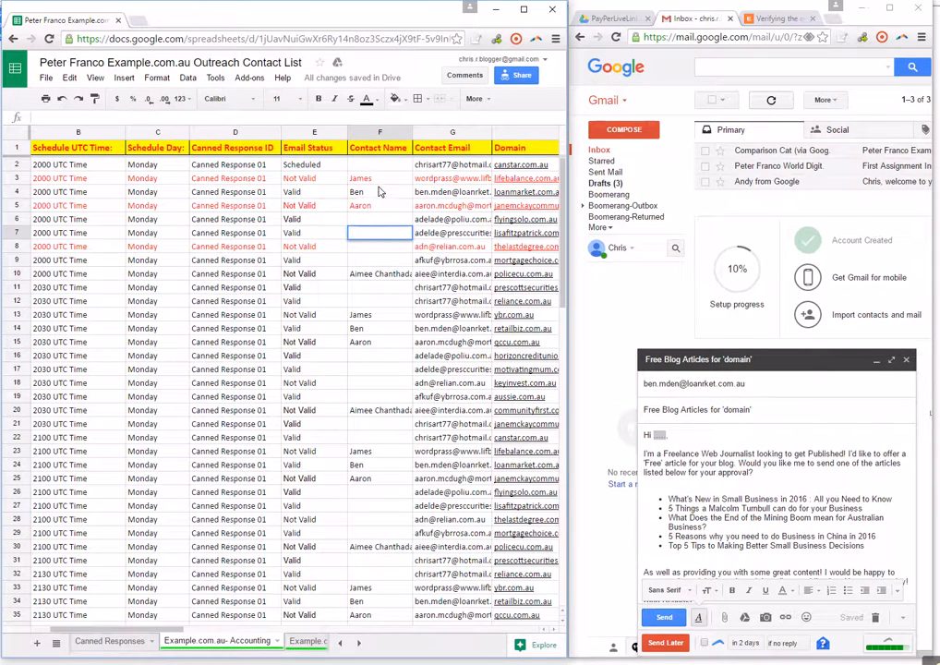
click(379, 191)
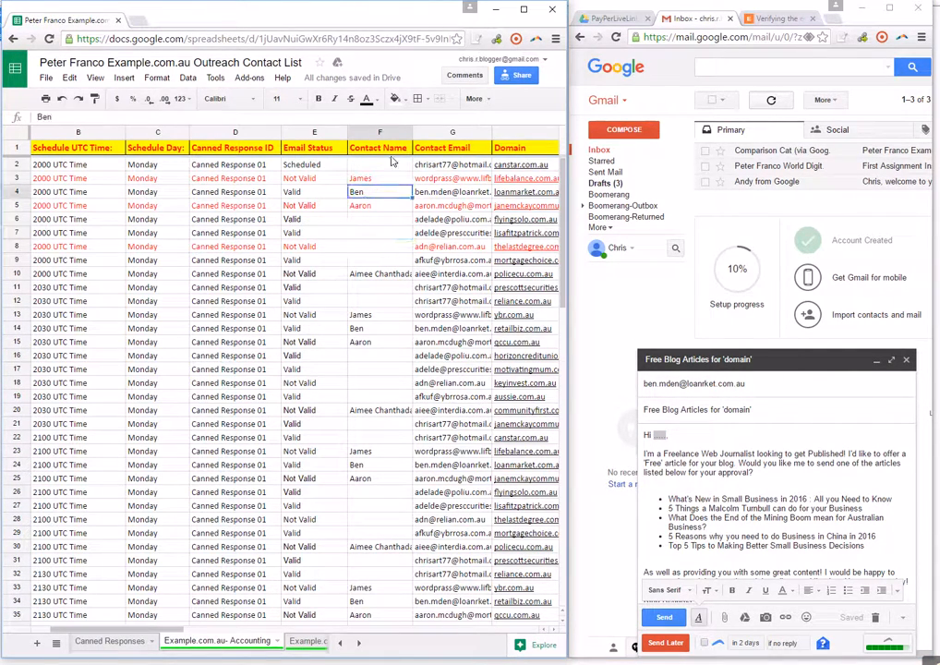
drag(65, 120, 36, 93)
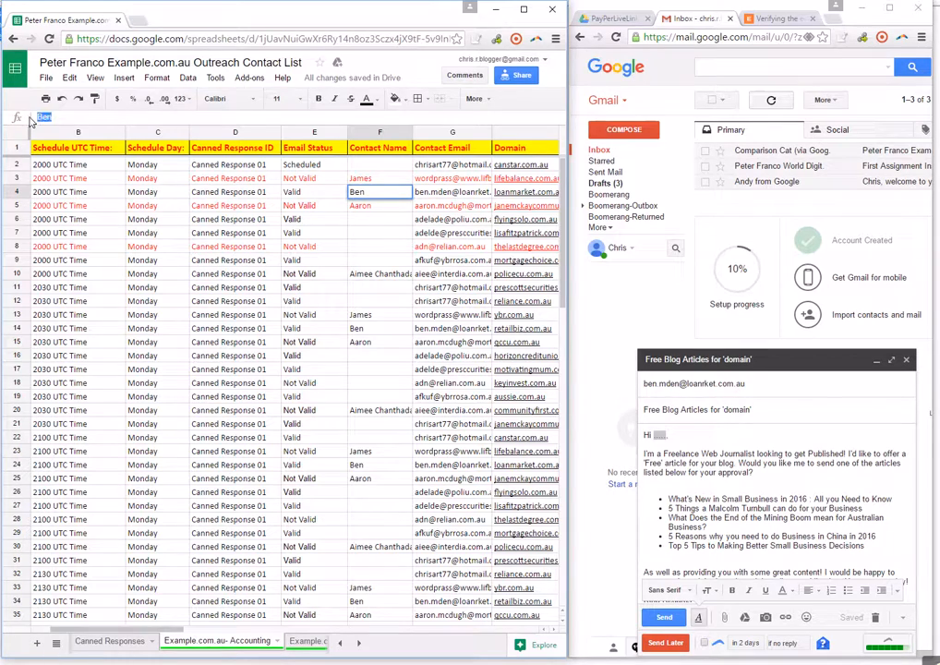
click(665, 435)
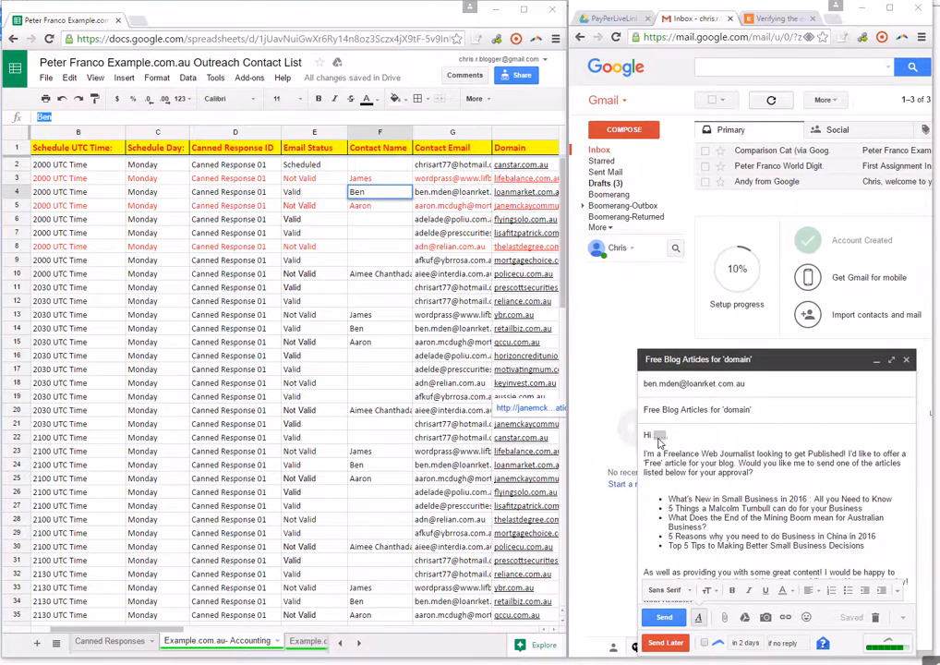
drag(667, 438, 659, 439)
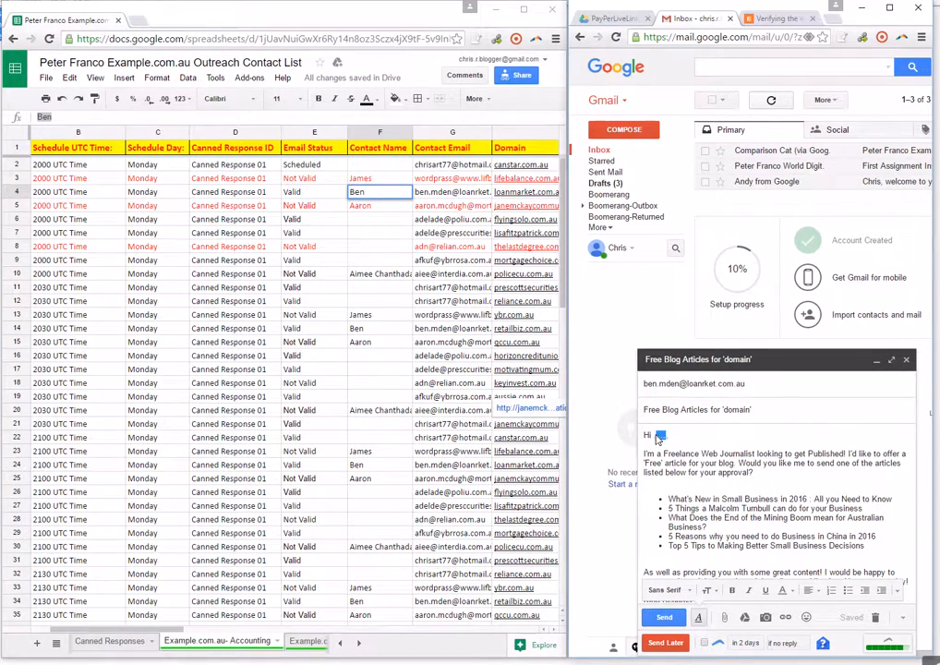
key(ctrl+v)
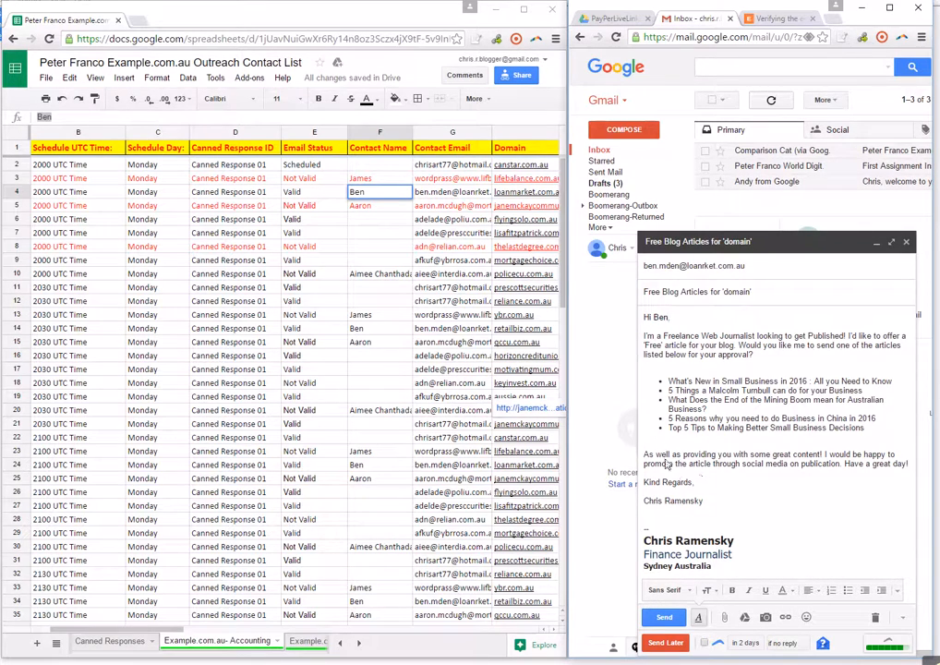
text(,)
key(BackSpace)
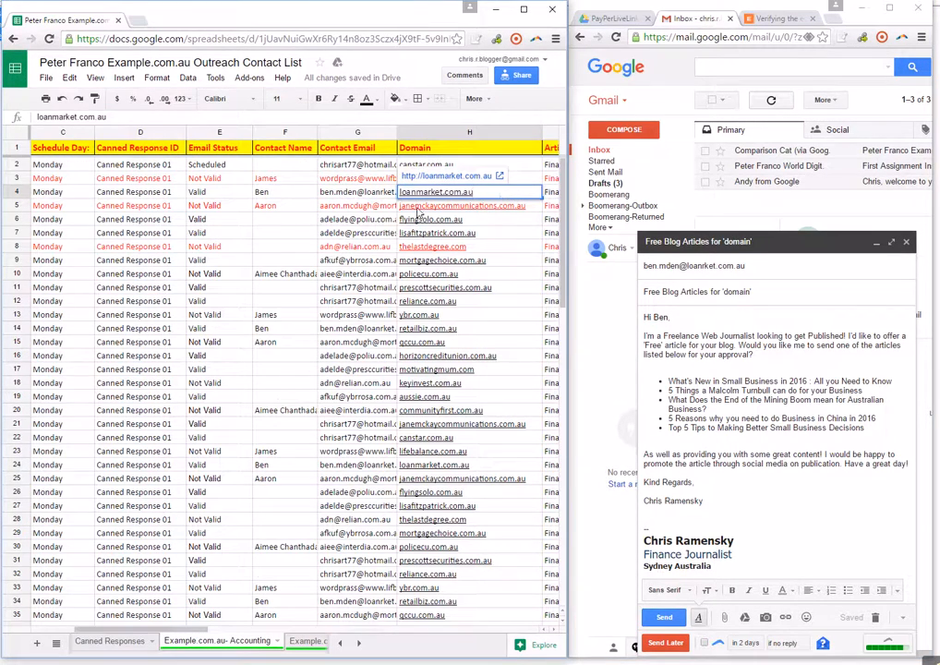
Step: Replace 'domain' in the email subject with the row 4 domain loanmarket.com.au copied from the sheet
drag(105, 117, 35, 118)
key(ctrl+c)
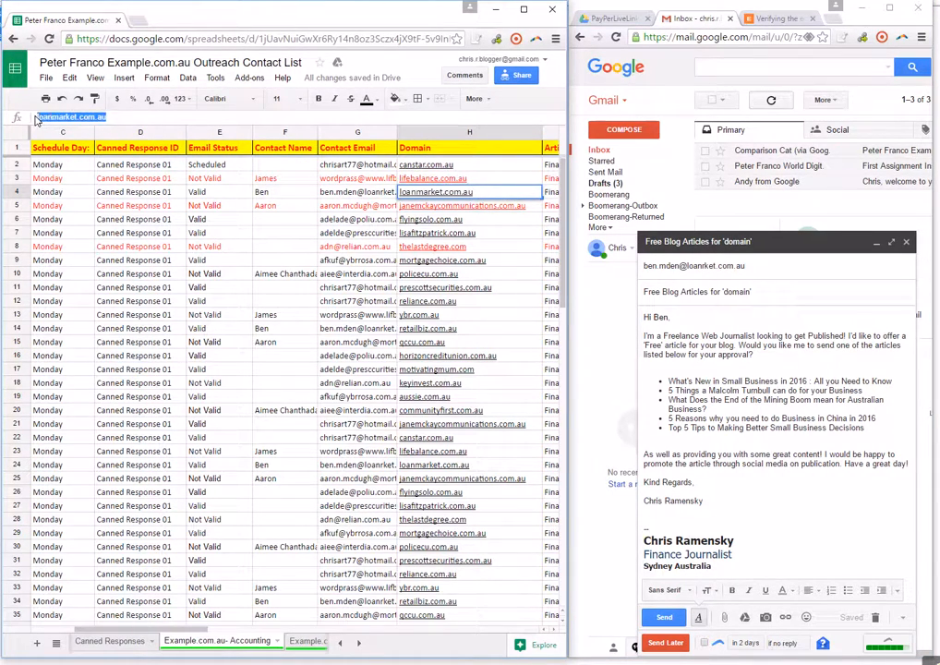
double_click(726, 290)
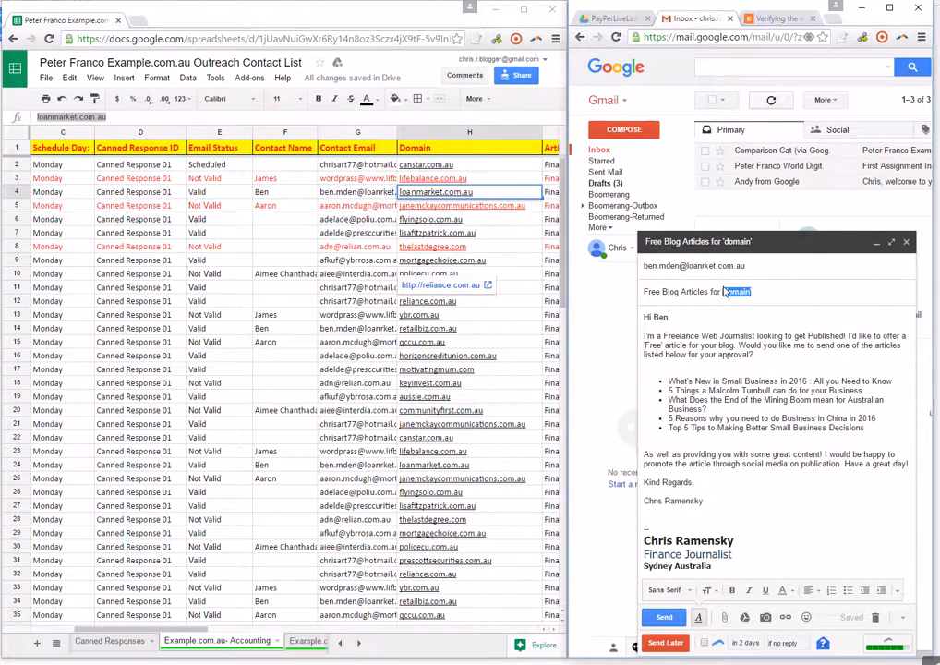
key(ctrl+v)
Step: Schedule the message to be sent later at the specific time 9/12/2016 20, matching row 4's Monday 2000 UTC slot
click(665, 642)
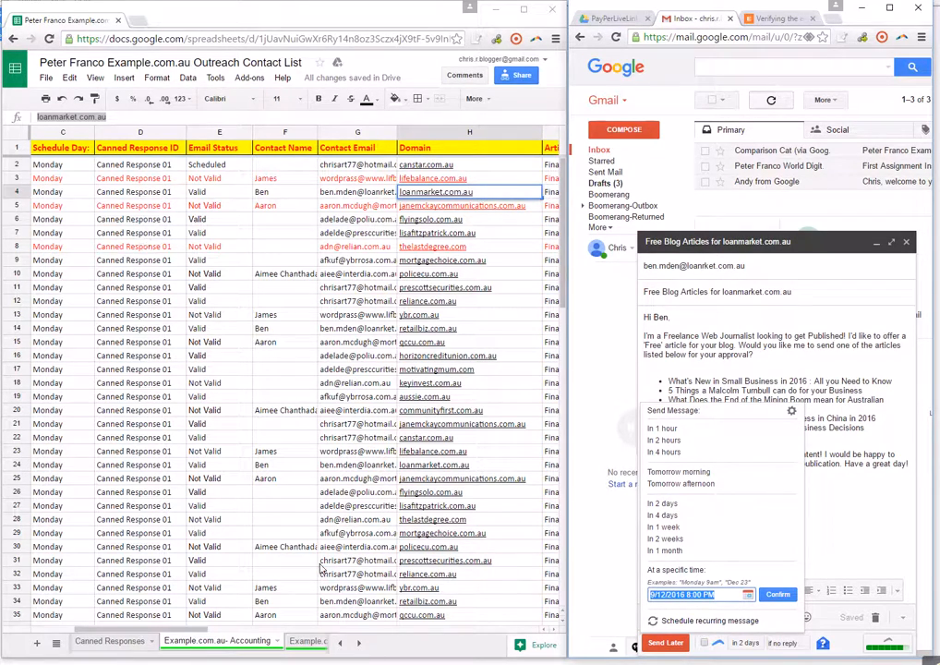
drag(185, 635, 118, 638)
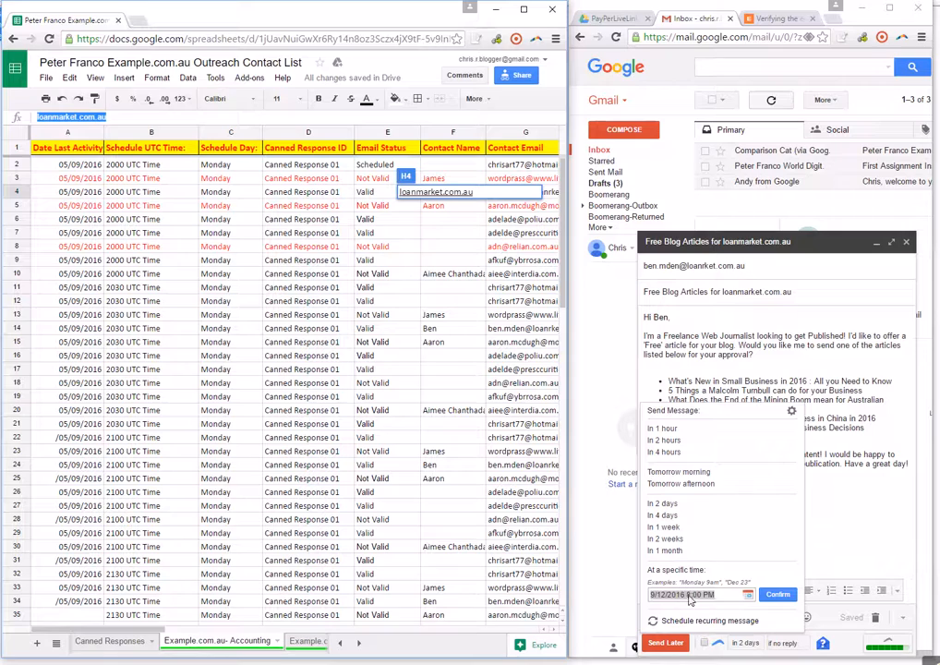
click(748, 595)
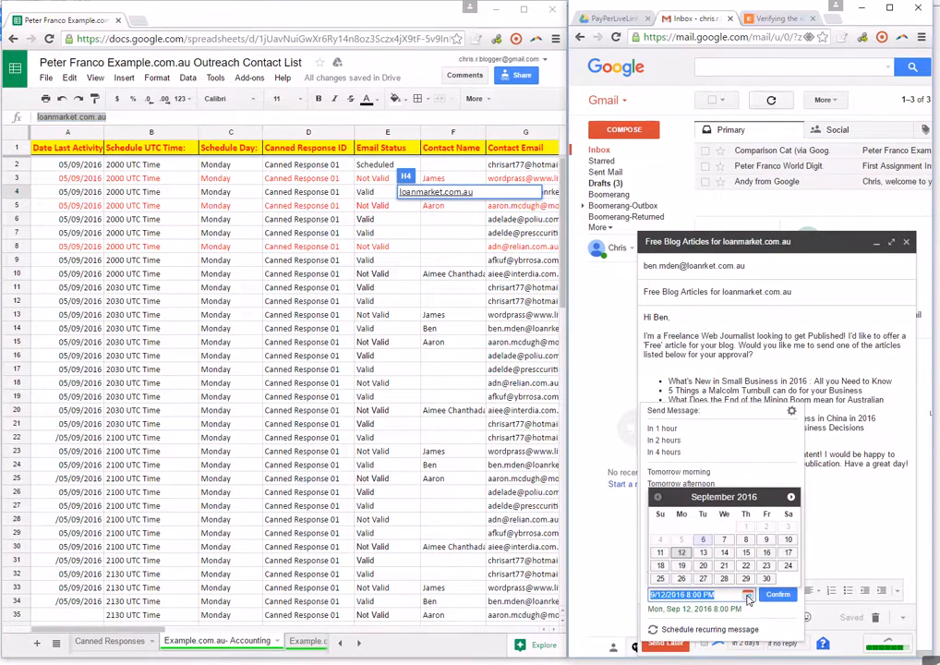
click(683, 556)
drag(722, 596, 692, 596)
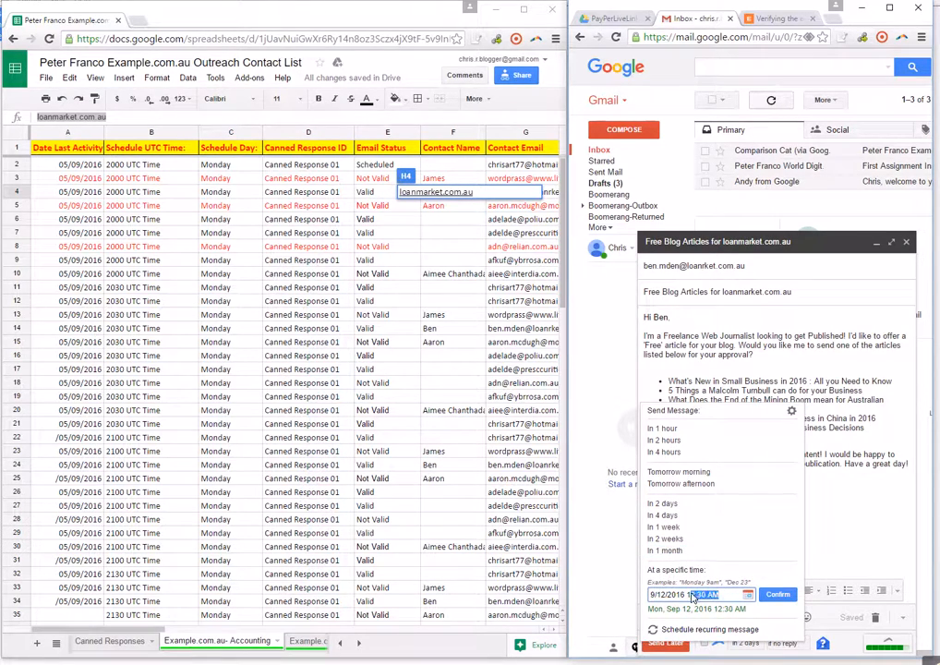
text(20)
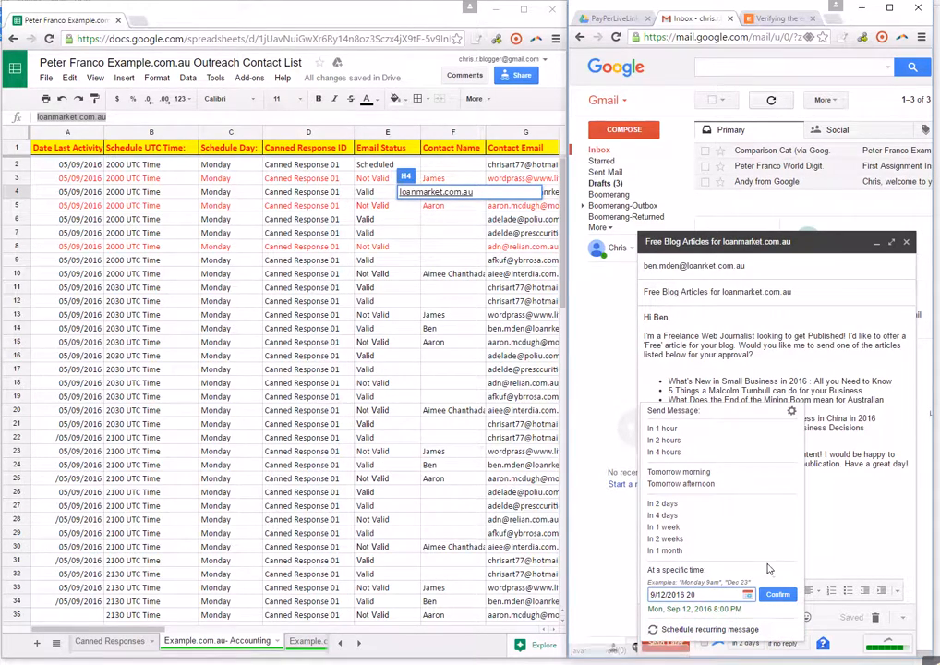
click(778, 596)
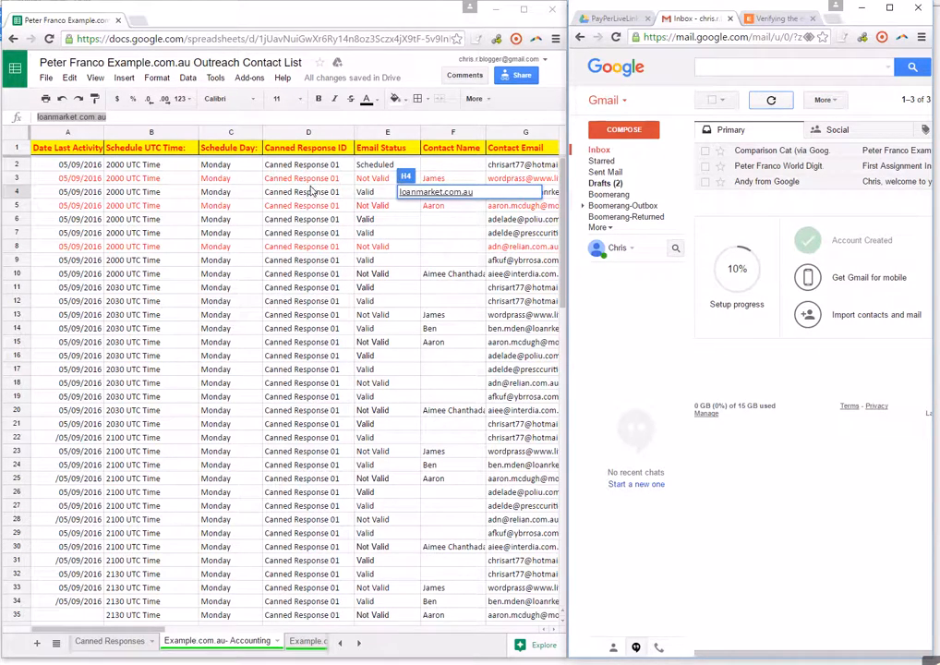
Step: Set the Email Status of the row 4 contact to Scheduled
double_click(387, 194)
drag(378, 193, 351, 192)
text(Scheduled)
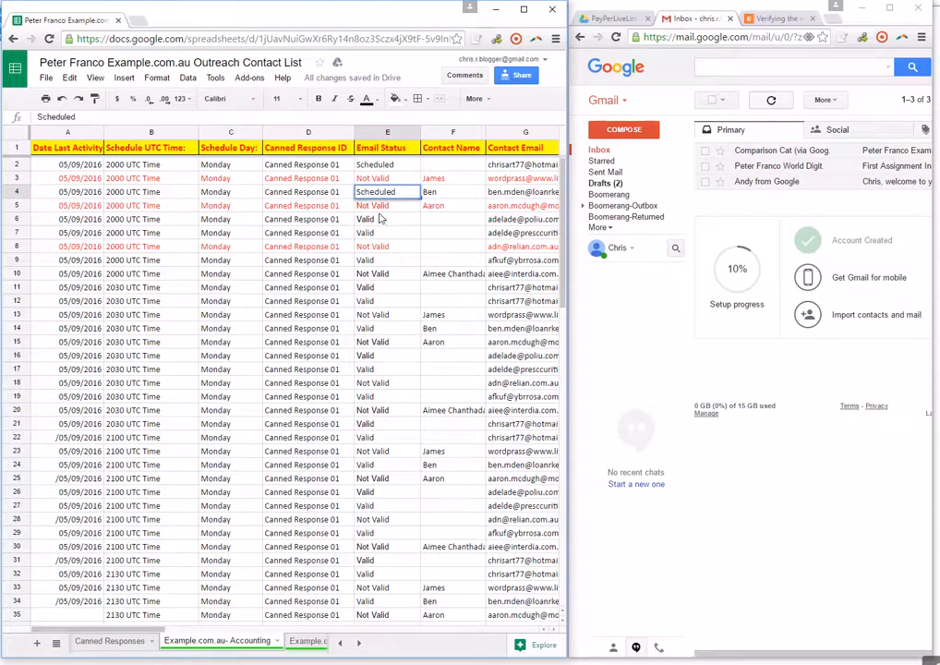
Step: Set the Email Status of the row 6 contact to Scheduled, correcting the misspelling in the entry
double_click(378, 218)
text(Scvhed)
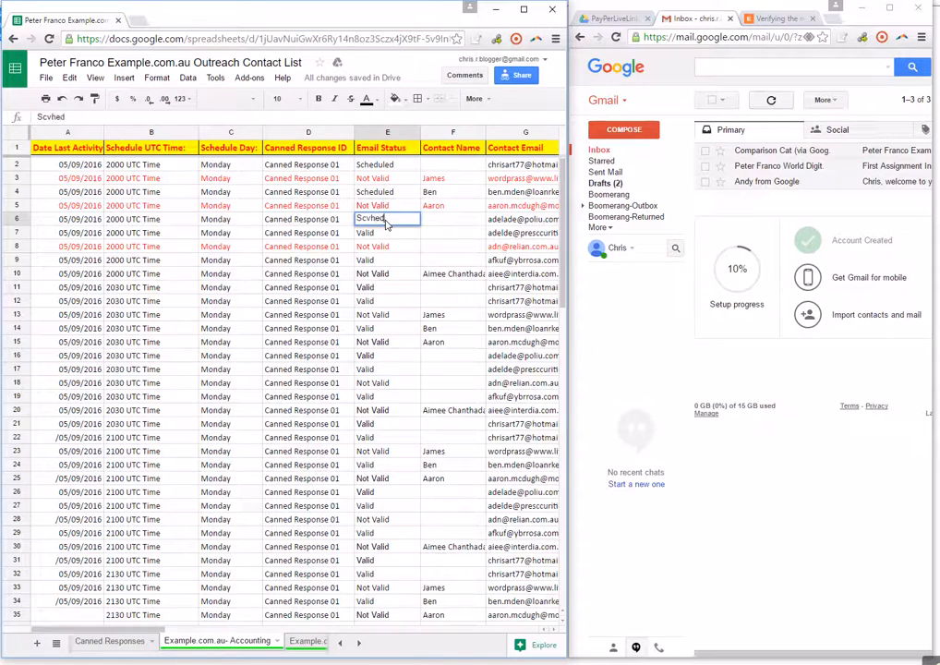
text(uled)
click(369, 222)
key(BackSpace)
key(BackSpace)
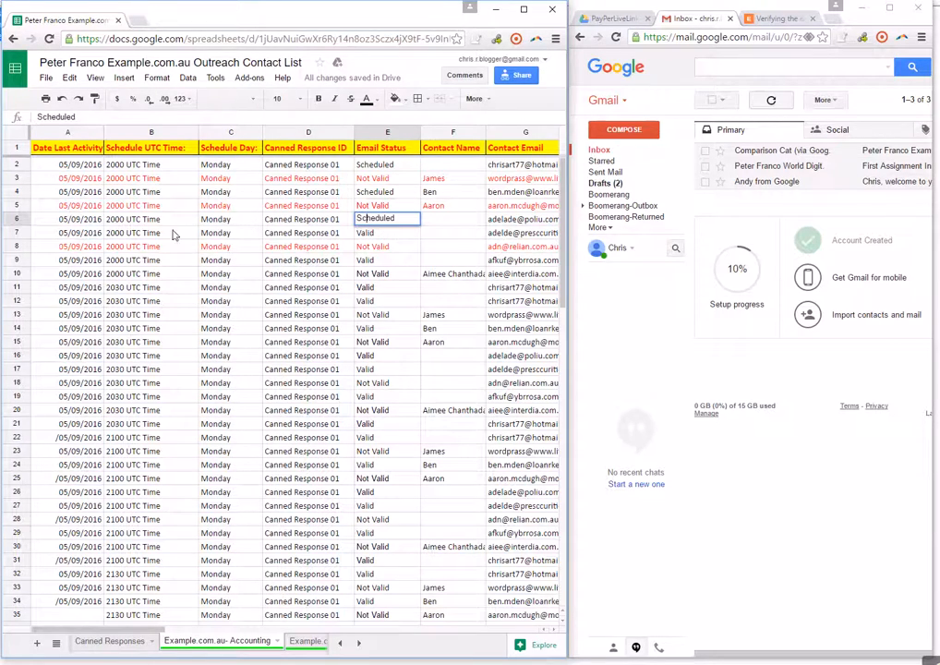
click(70, 219)
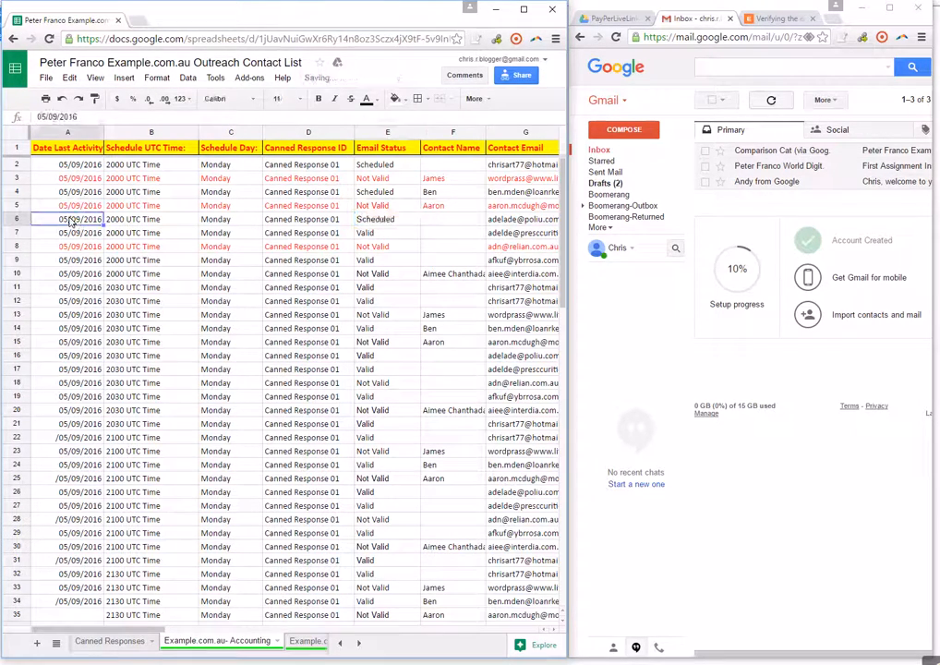